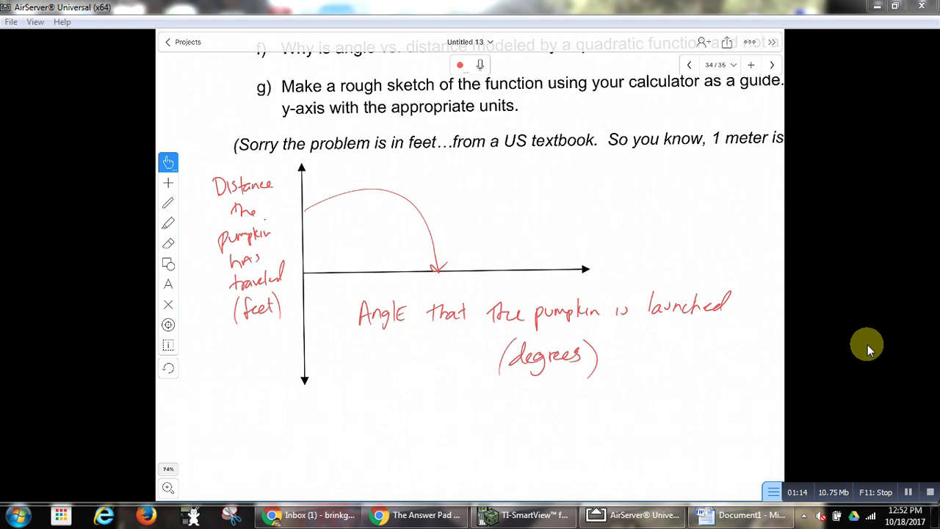
Step: Compare the parabola graph in TI-SmartView with the pumpkin launch questions and sketch on the AirServer worksheet
{"action": "left_click", "coordinate": [523, 515]}
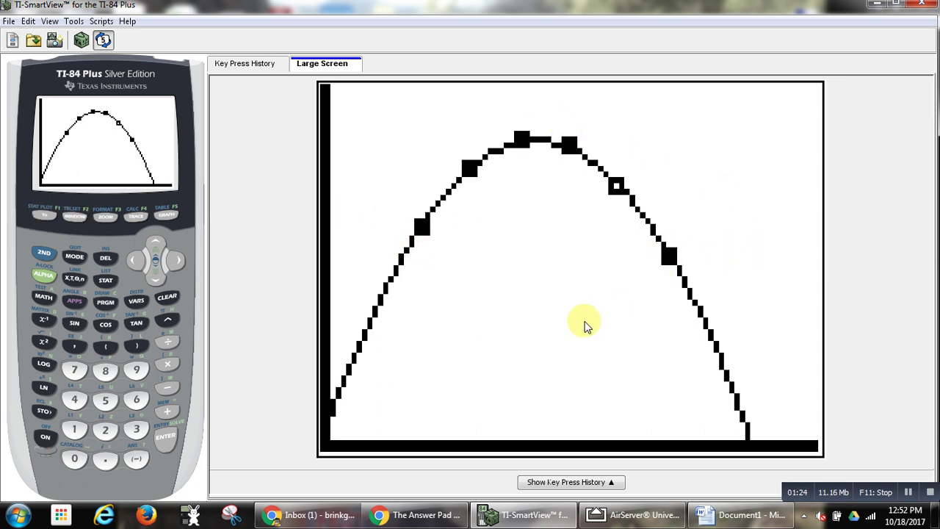
{"action": "left_click", "coordinate": [633, 514]}
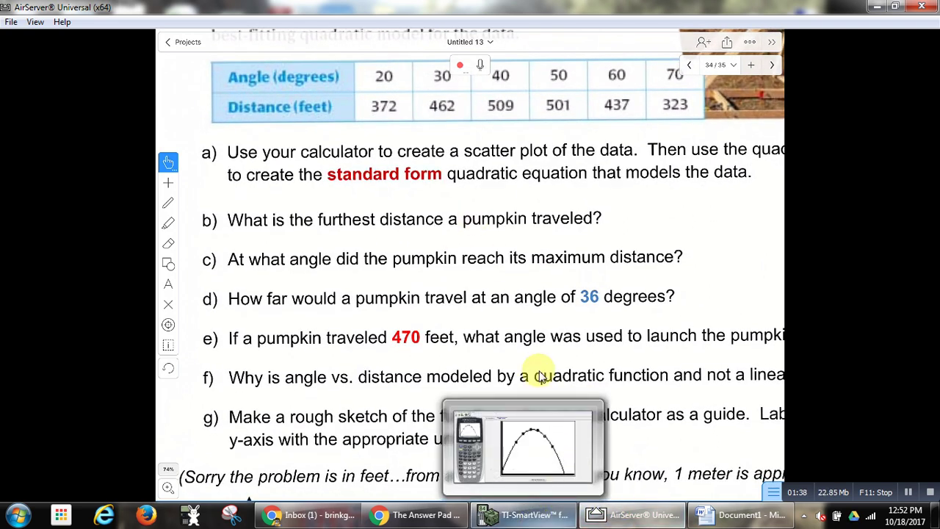
{"action": "left_click", "coordinate": [521, 515]}
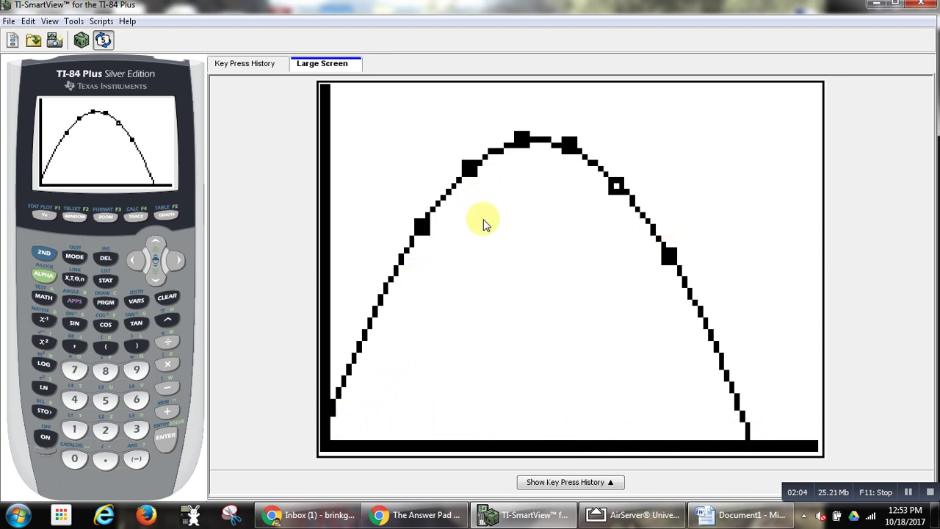
{"action": "left_click", "coordinate": [633, 514]}
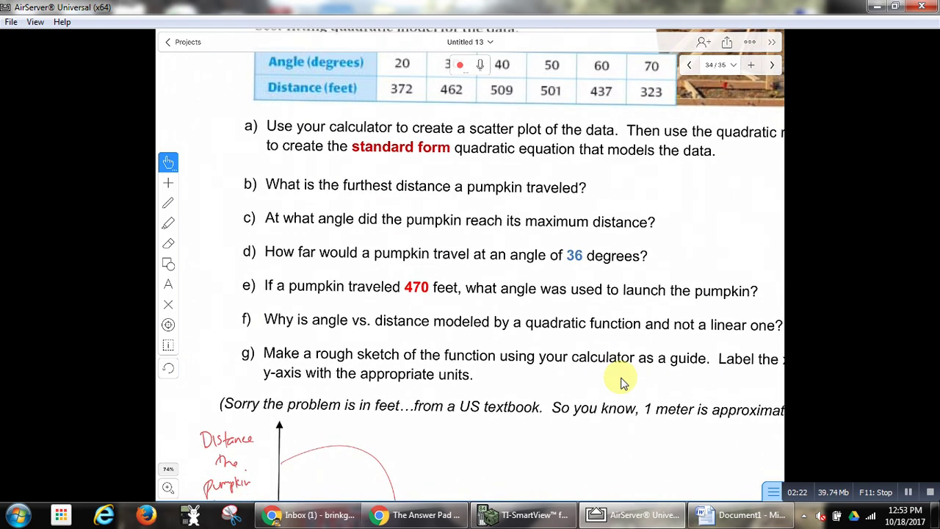
Step: In TI-SmartView, start the maximum calculation on the regression parabola and set its left bound at about X=24.47
{"action": "left_click", "coordinate": [554, 516]}
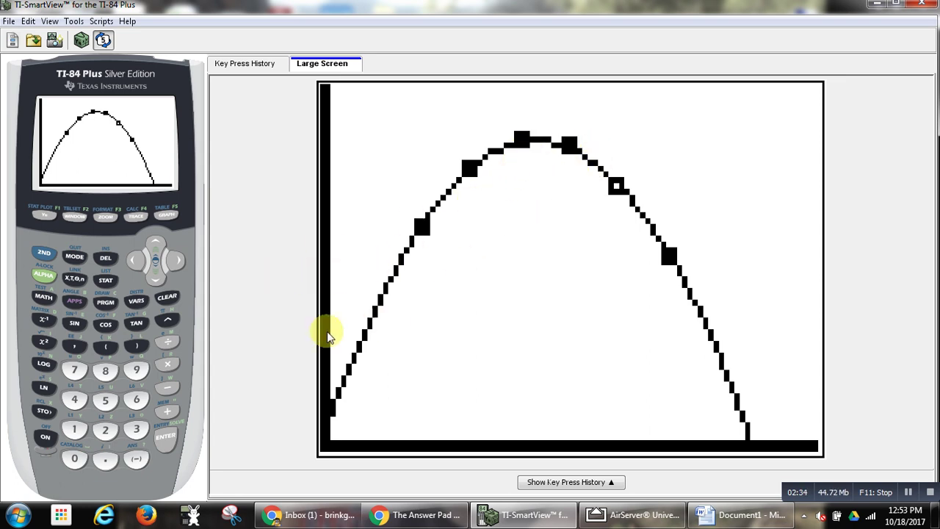
{"action": "left_click", "coordinate": [36, 256]}
{"action": "left_click", "coordinate": [131, 215]}
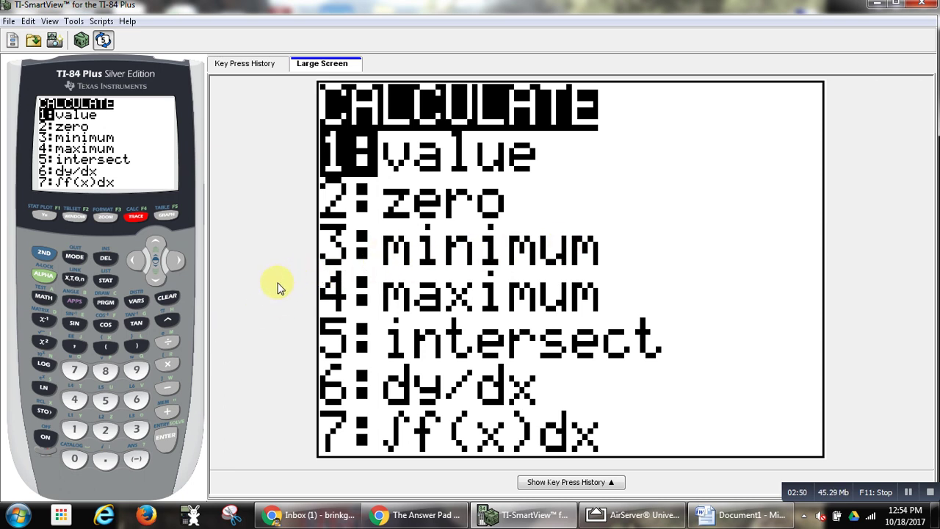
{"action": "left_click", "coordinate": [74, 401]}
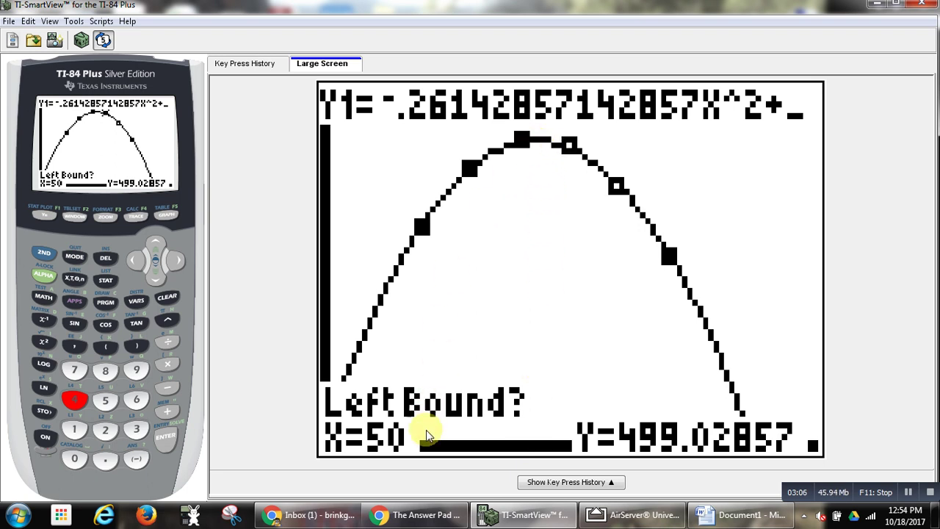
{"action": "left_click", "coordinate": [136, 261]}
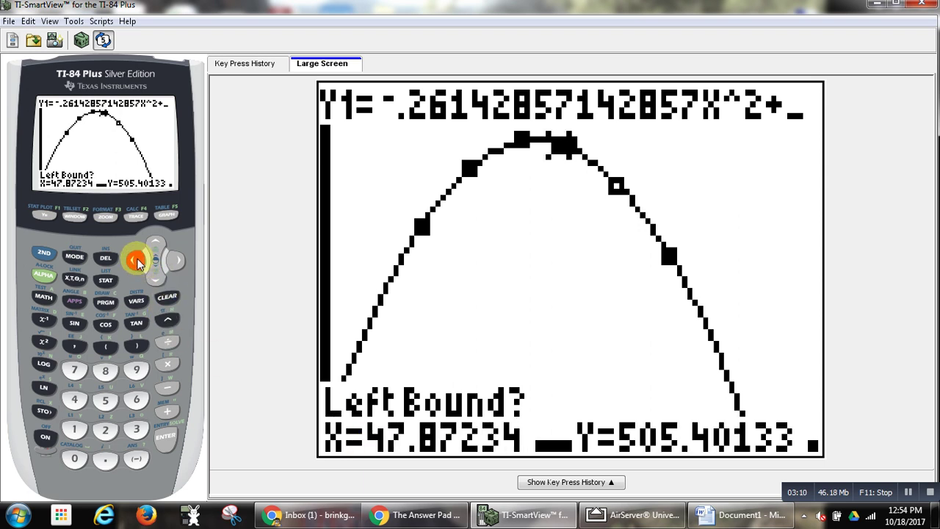
{"action": "left_click", "coordinate": [137, 260]}
{"action": "left_click", "coordinate": [137, 261]}
{"action": "left_click", "coordinate": [136, 261]}
{"action": "left_click", "coordinate": [137, 261]}
{"action": "left_click", "coordinate": [137, 258]}
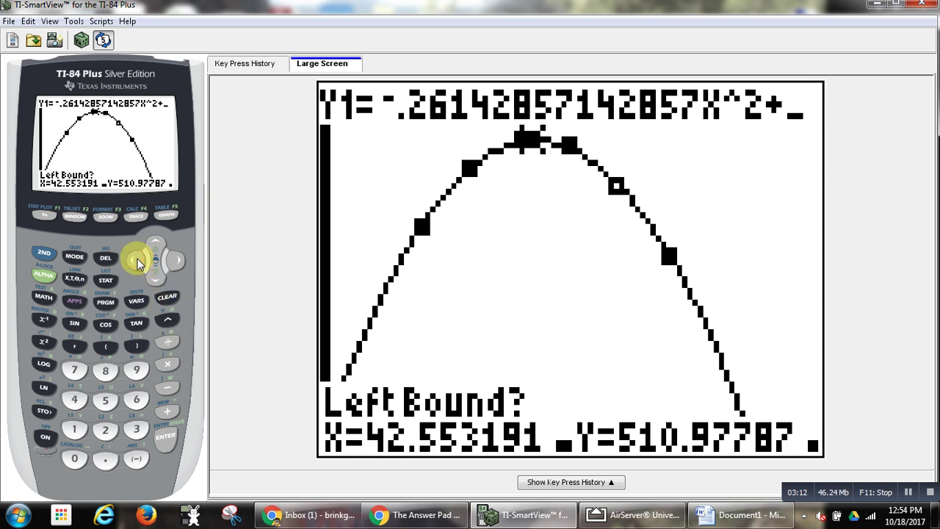
{"action": "left_click", "coordinate": [137, 259]}
{"action": "left_click", "coordinate": [137, 259]}
{"action": "left_click", "coordinate": [138, 259]}
{"action": "left_click", "coordinate": [137, 258]}
{"action": "left_click", "coordinate": [137, 259]}
{"action": "left_click", "coordinate": [137, 259]}
{"action": "left_click", "coordinate": [138, 261]}
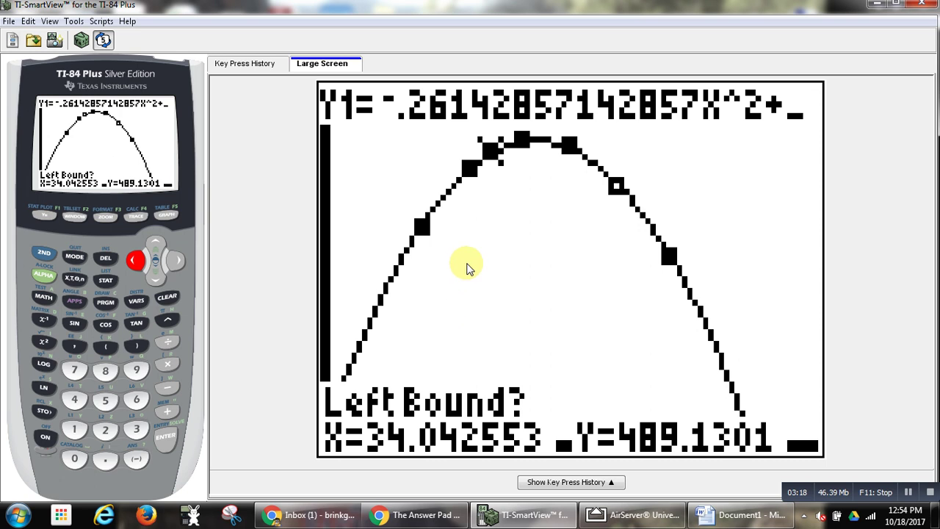
{"action": "left_click", "coordinate": [136, 259]}
{"action": "left_click", "coordinate": [135, 259]}
{"action": "left_click", "coordinate": [136, 259]}
{"action": "left_click", "coordinate": [136, 259]}
{"action": "left_click", "coordinate": [136, 259]}
{"action": "left_click", "coordinate": [136, 259]}
{"action": "left_click", "coordinate": [136, 259]}
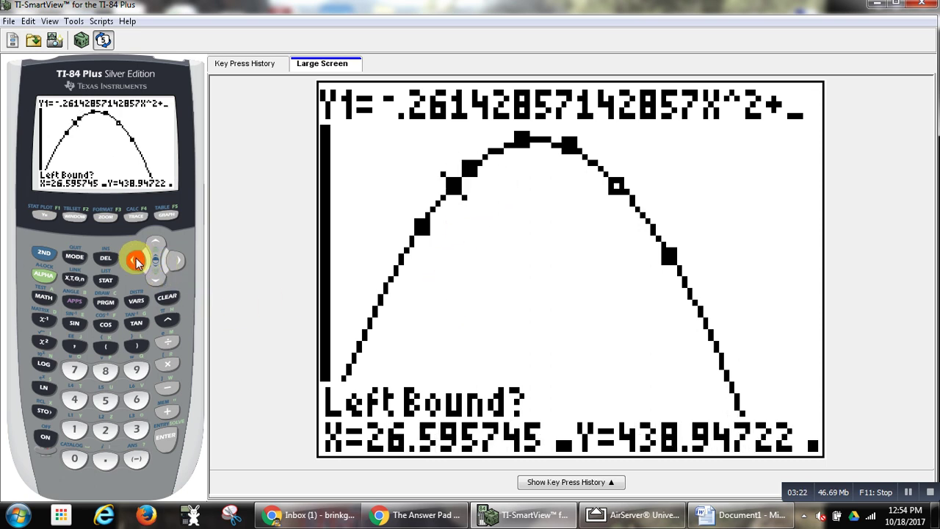
{"action": "left_click", "coordinate": [136, 260]}
{"action": "left_click", "coordinate": [136, 260]}
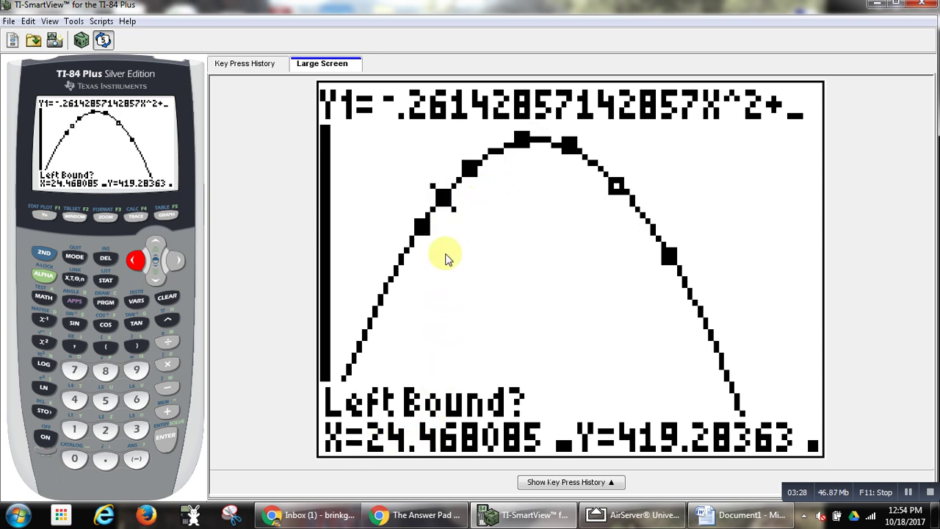
{"action": "left_click", "coordinate": [161, 444]}
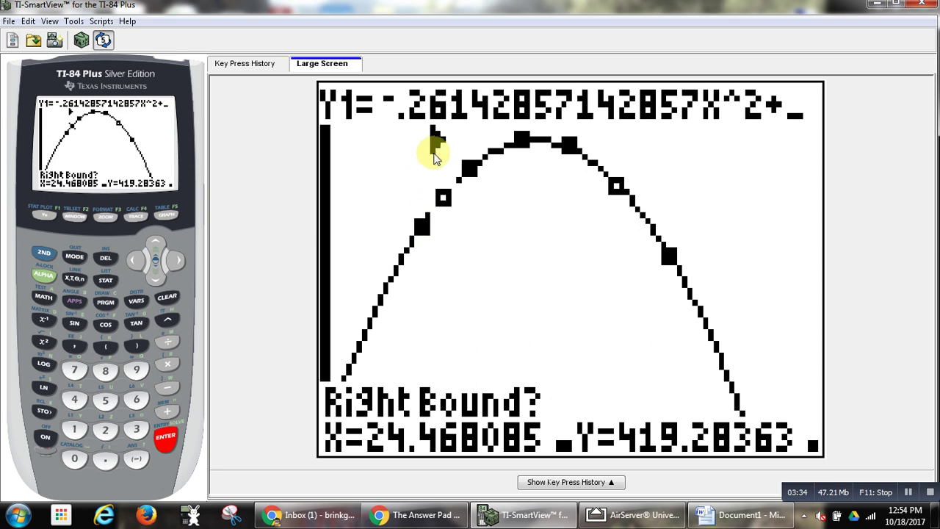
Step: Set the right bound of the maximum calculation past the vertex, at about X=57.45
{"action": "left_click", "coordinate": [175, 261]}
{"action": "left_click", "coordinate": [175, 262]}
{"action": "left_click", "coordinate": [175, 261]}
{"action": "left_click", "coordinate": [175, 262]}
{"action": "left_click", "coordinate": [175, 261]}
{"action": "left_click", "coordinate": [175, 262]}
{"action": "left_click", "coordinate": [175, 261]}
{"action": "left_click", "coordinate": [174, 261]}
{"action": "left_click", "coordinate": [175, 261]}
{"action": "left_click", "coordinate": [175, 261]}
{"action": "left_click", "coordinate": [174, 263]}
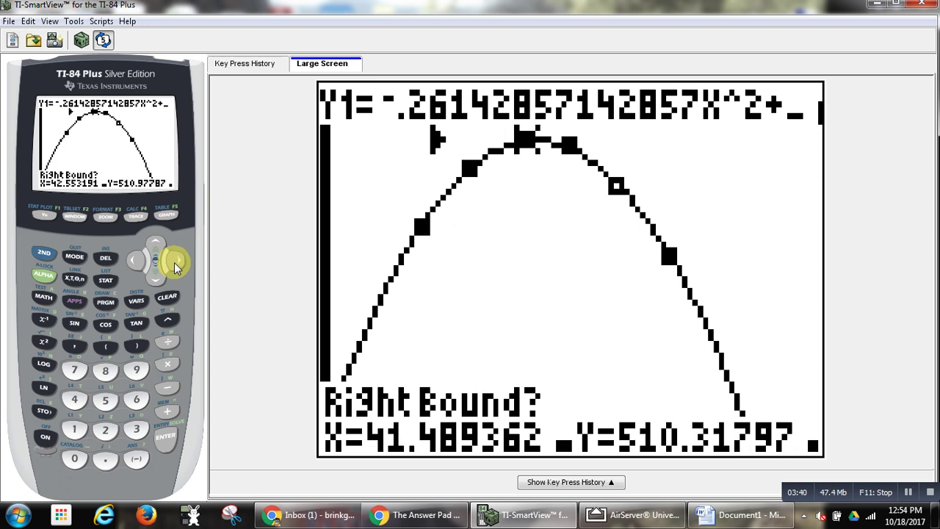
{"action": "left_click", "coordinate": [175, 263]}
{"action": "left_click", "coordinate": [174, 263]}
{"action": "left_click", "coordinate": [175, 263]}
{"action": "left_click", "coordinate": [175, 263]}
{"action": "left_click", "coordinate": [175, 263]}
{"action": "left_click", "coordinate": [174, 262]}
{"action": "left_click", "coordinate": [174, 263]}
{"action": "left_click", "coordinate": [175, 263]}
{"action": "left_click", "coordinate": [175, 263]}
{"action": "left_click", "coordinate": [175, 263]}
{"action": "left_click", "coordinate": [174, 262]}
{"action": "left_click", "coordinate": [175, 263]}
{"action": "left_click", "coordinate": [175, 263]}
{"action": "left_click", "coordinate": [175, 263]}
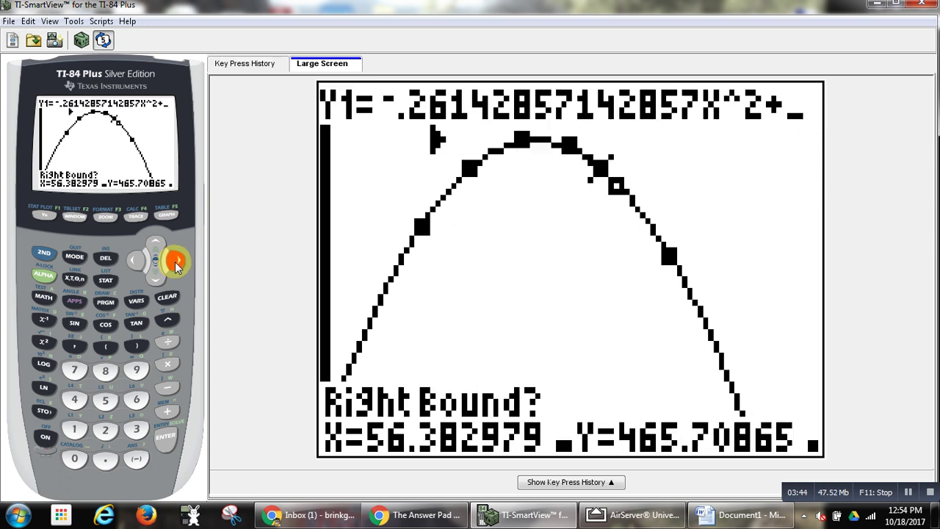
{"action": "left_click", "coordinate": [175, 263]}
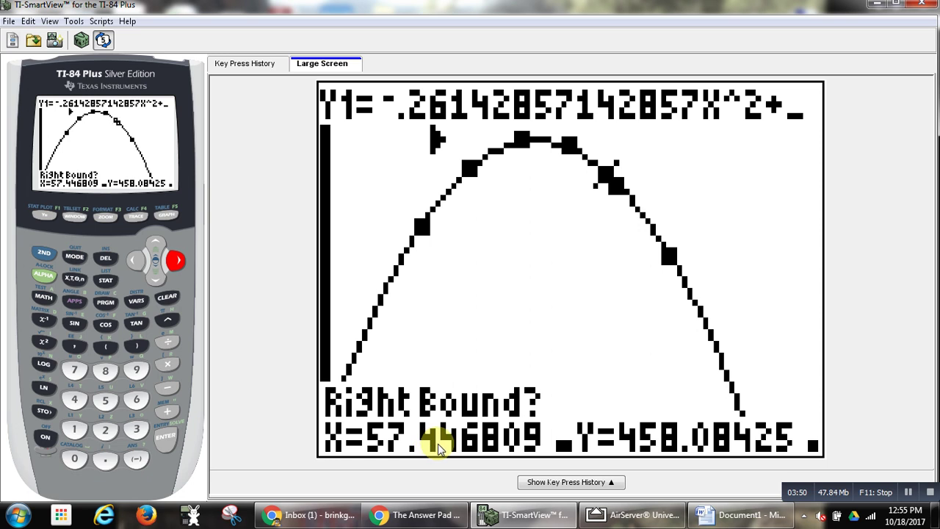
{"action": "left_click", "coordinate": [168, 439]}
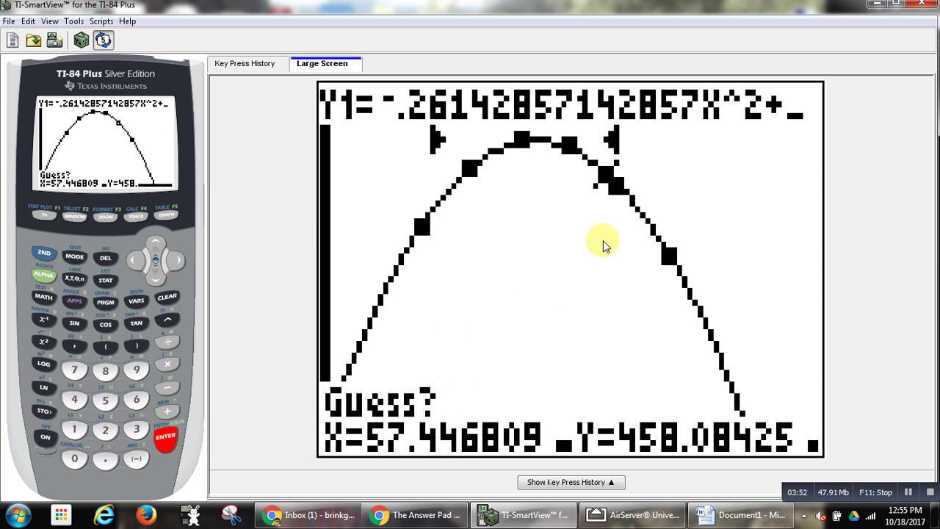
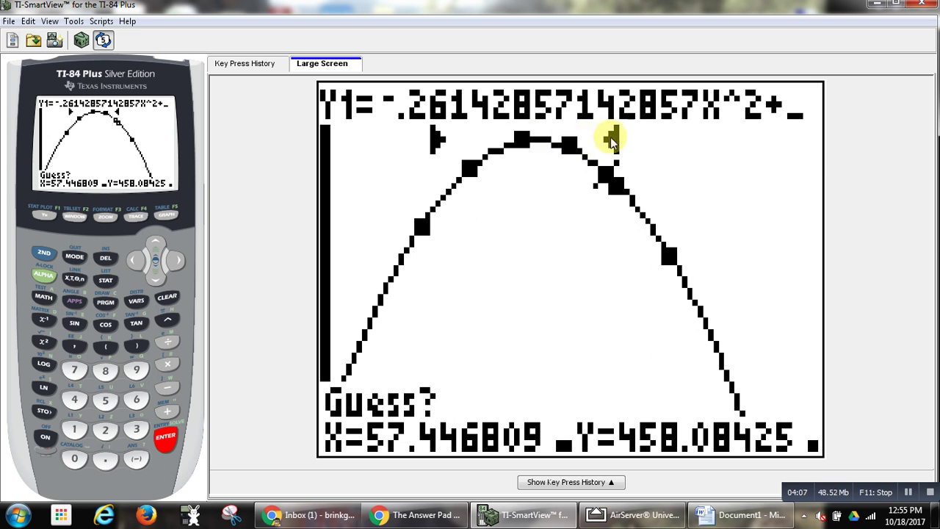
Step: Compute the parabola's maximum with a guess at about X=43.62 and switch to the AirServer worksheet
{"action": "left_click", "coordinate": [136, 260]}
{"action": "left_click", "coordinate": [134, 261]}
{"action": "left_click", "coordinate": [134, 260]}
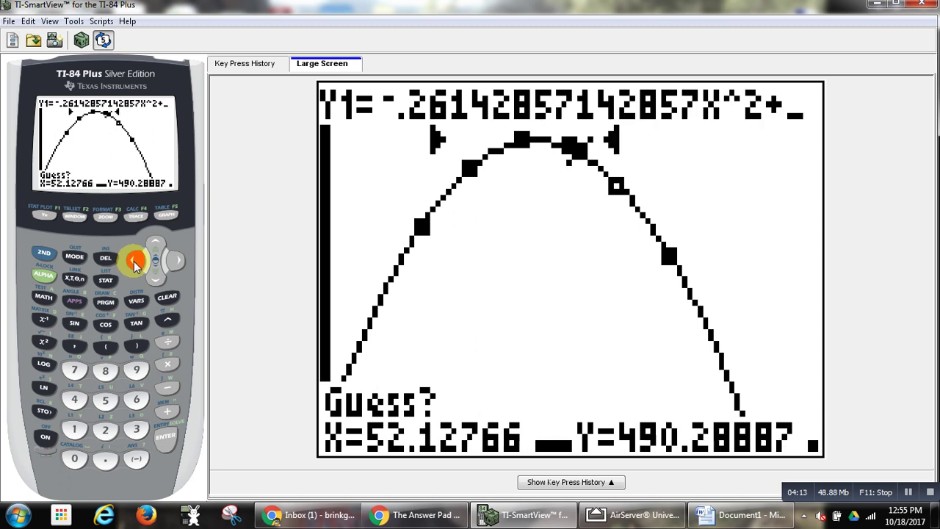
{"action": "left_click", "coordinate": [133, 261]}
{"action": "left_click", "coordinate": [133, 261]}
{"action": "left_click", "coordinate": [134, 261]}
{"action": "left_click", "coordinate": [134, 261]}
{"action": "left_click", "coordinate": [133, 260]}
{"action": "left_click", "coordinate": [133, 260]}
{"action": "left_click", "coordinate": [133, 261]}
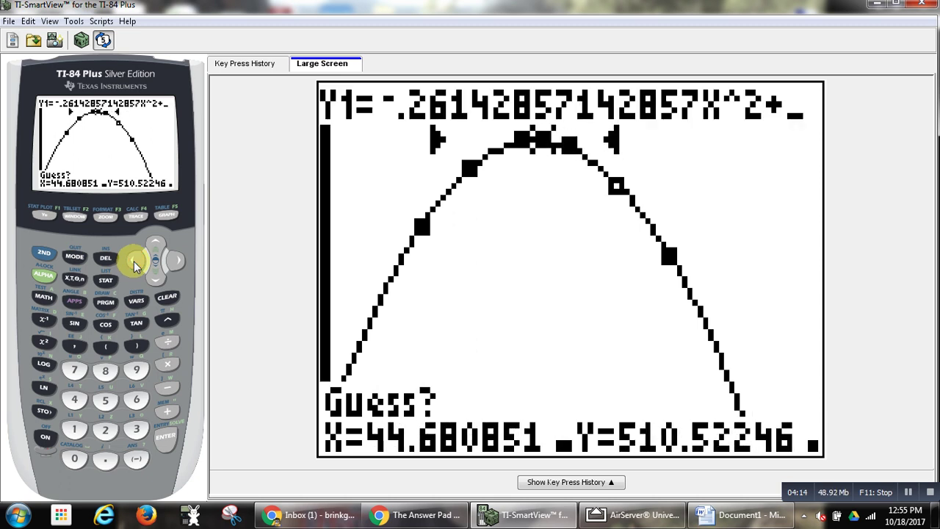
{"action": "left_click", "coordinate": [134, 260]}
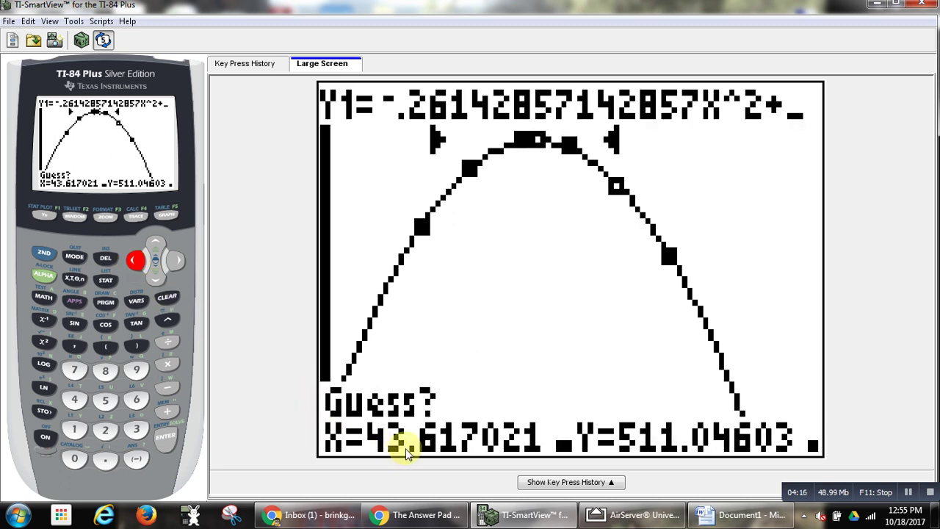
{"action": "left_click", "coordinate": [173, 434]}
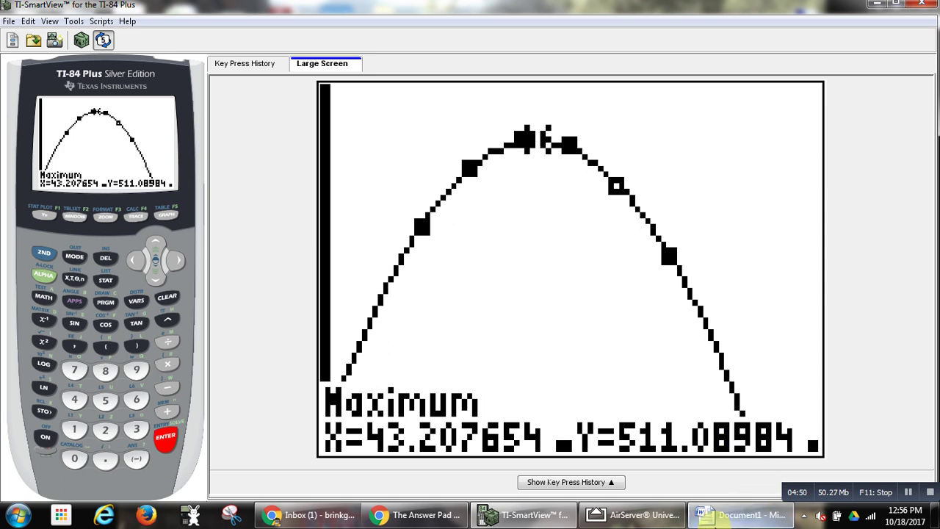
{"action": "left_click", "coordinate": [644, 518]}
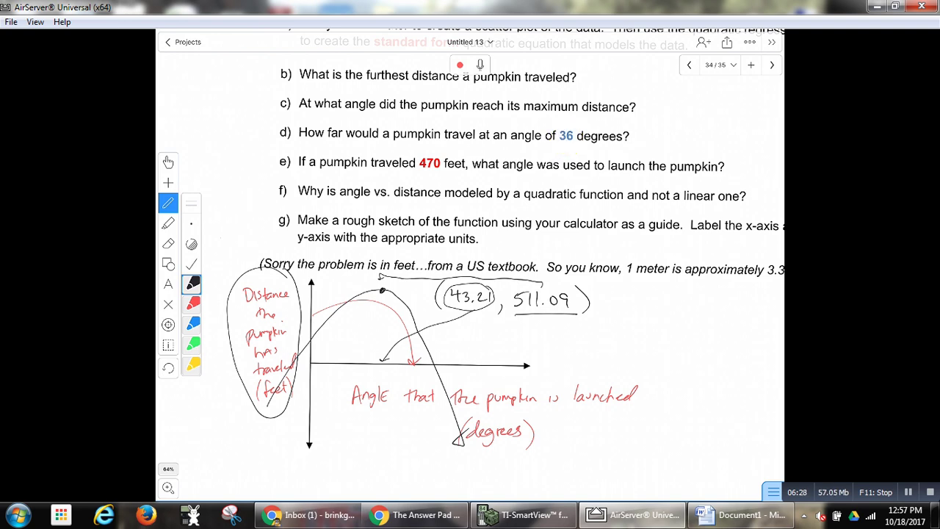
Step: Return to TI-SmartView, view the function's table of values and check the Indpnt and Depend options in the table setup
{"action": "left_click", "coordinate": [524, 514]}
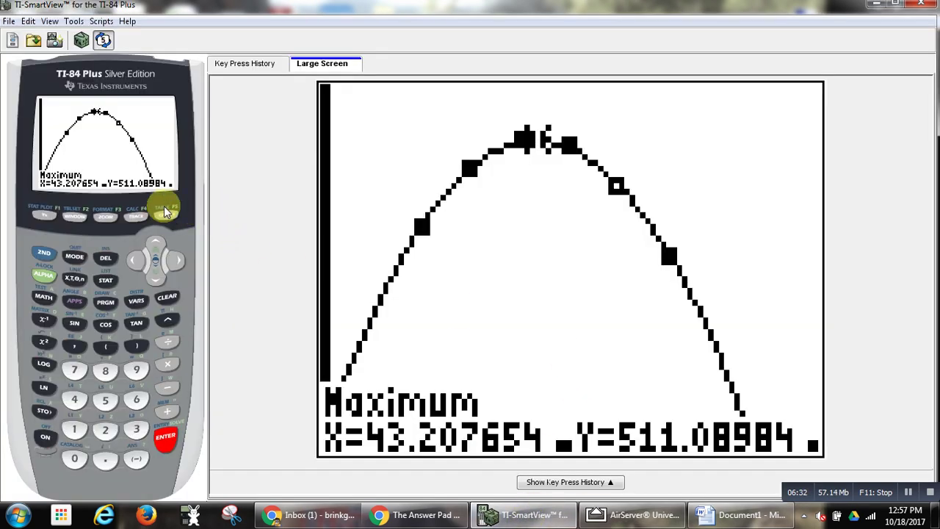
{"action": "left_click", "coordinate": [38, 254]}
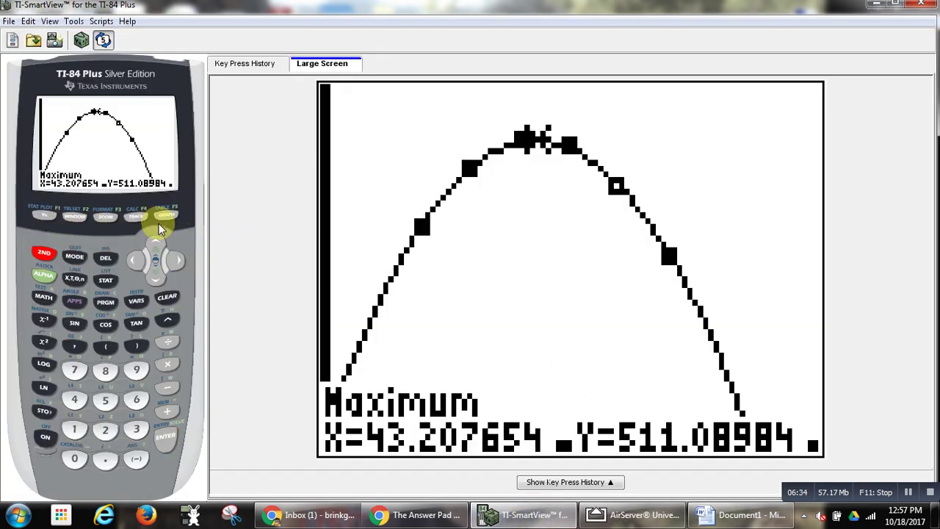
{"action": "left_click", "coordinate": [165, 216]}
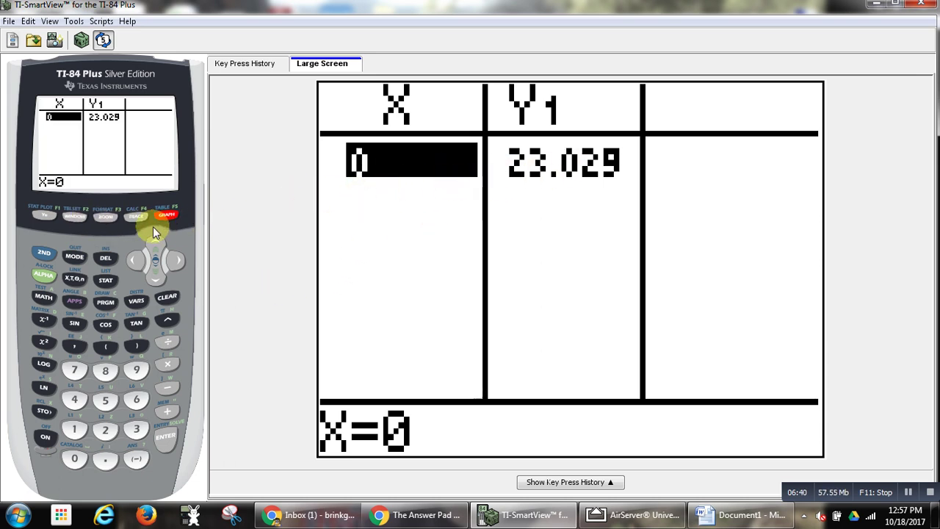
{"action": "left_click", "coordinate": [44, 253]}
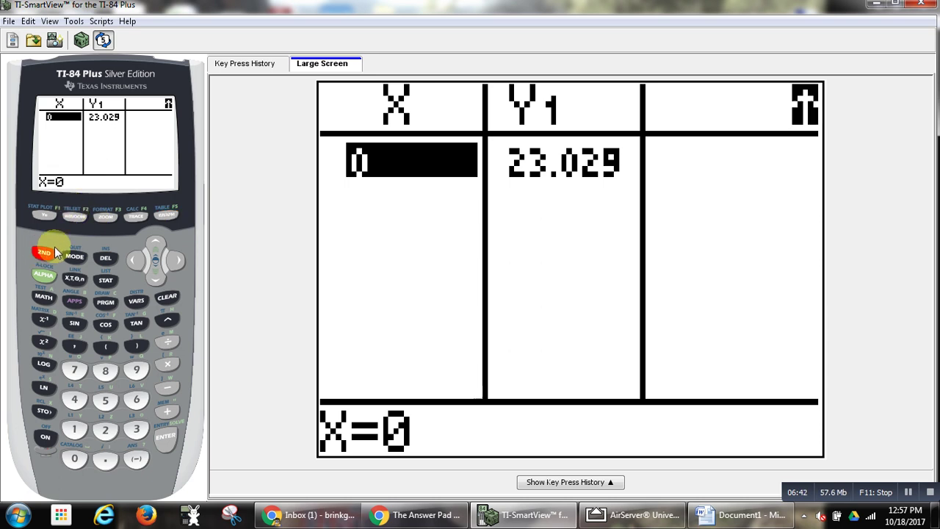
{"action": "left_click", "coordinate": [74, 217]}
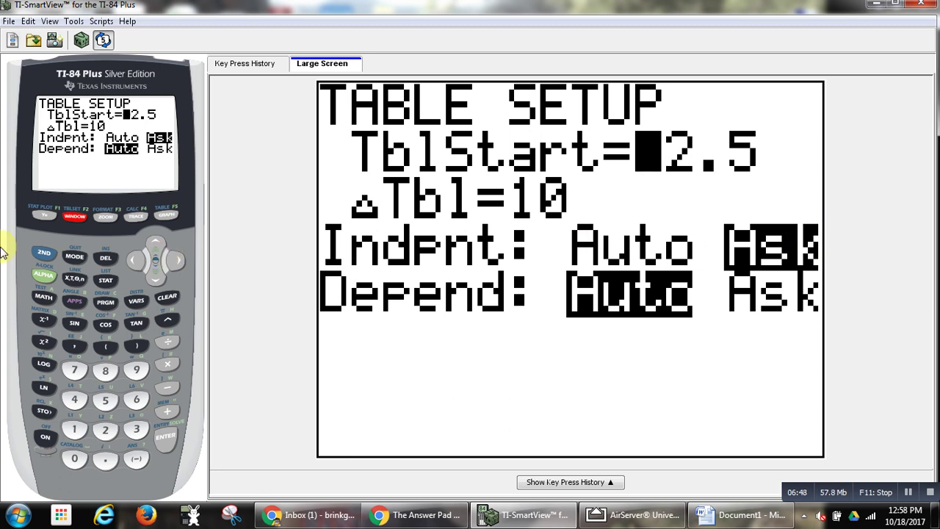
Step: Go back to the table of values and evaluate Y1 at X=36
{"action": "left_click", "coordinate": [49, 250]}
{"action": "left_click", "coordinate": [166, 216]}
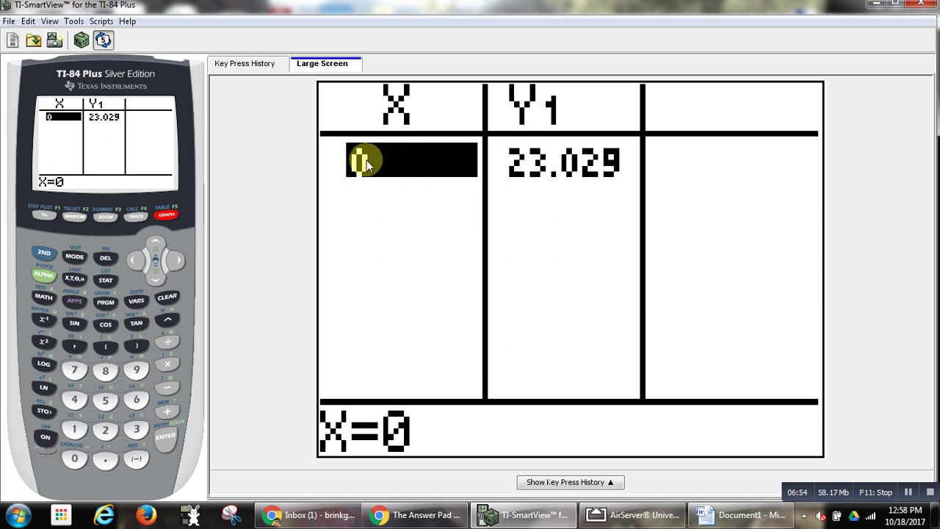
{"action": "left_click", "coordinate": [136, 428]}
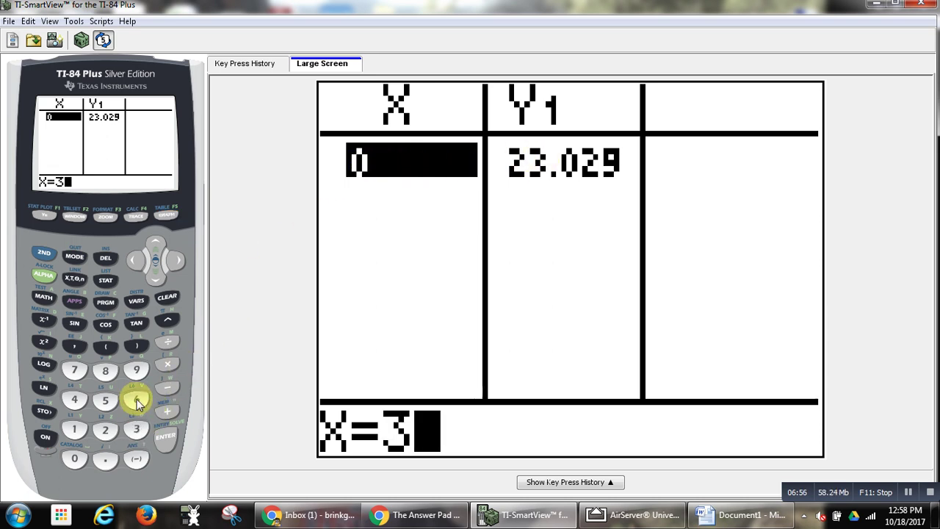
{"action": "left_click", "coordinate": [136, 398]}
{"action": "left_click", "coordinate": [163, 441]}
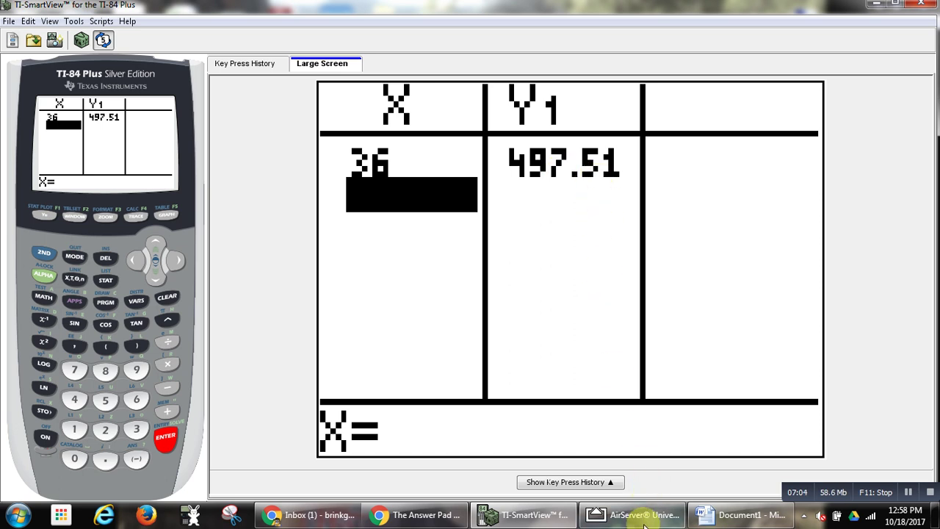
Step: Compare the table result for 36 degrees with question d on the AirServer worksheet, ending back in TI-SmartView
{"action": "key", "text": "alt+Tab"}
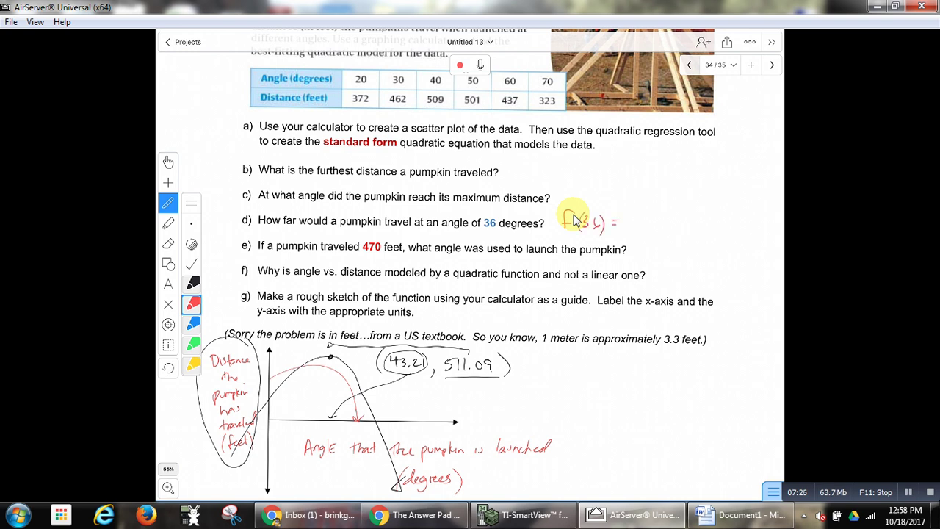
{"action": "left_click", "coordinate": [527, 517]}
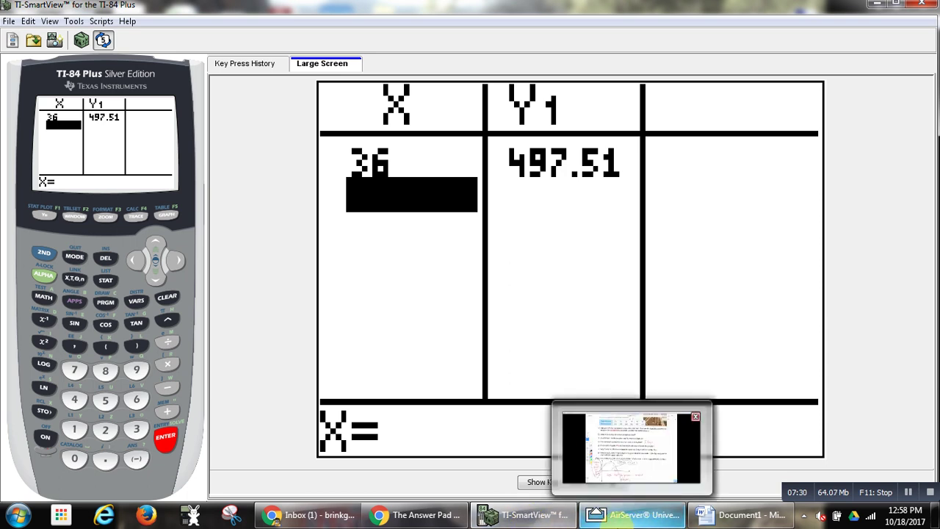
{"action": "left_click", "coordinate": [633, 516]}
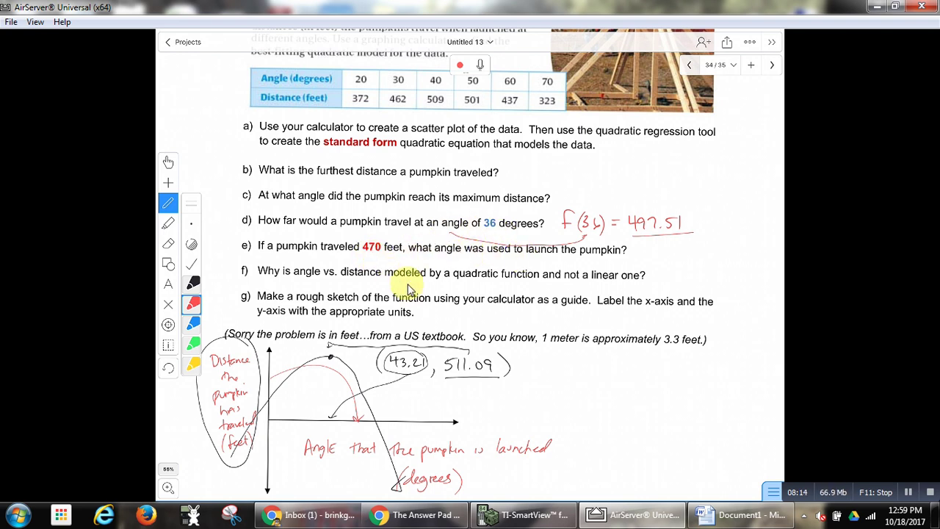
{"action": "left_click", "coordinate": [528, 518]}
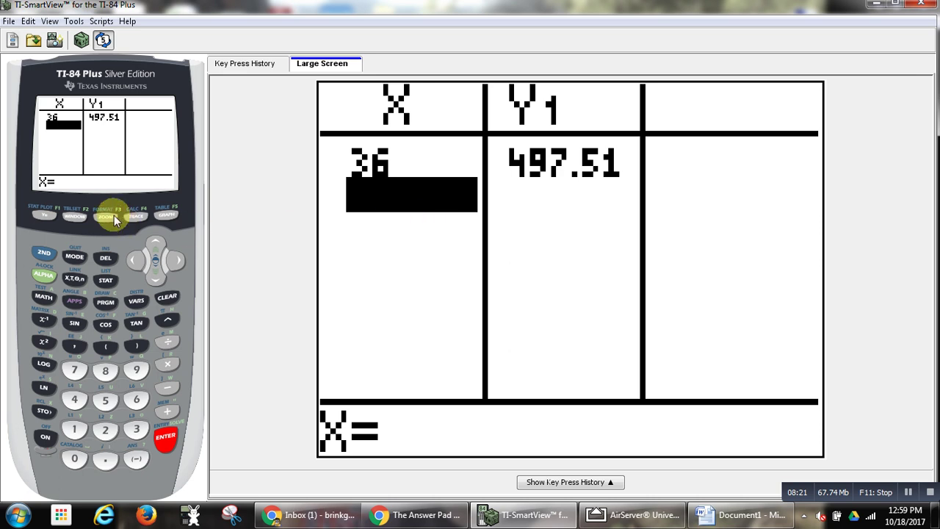
Step: Enter 470 as function Y2 in the equation editor and graph it together with the Y1 parabola
{"action": "left_click", "coordinate": [39, 217]}
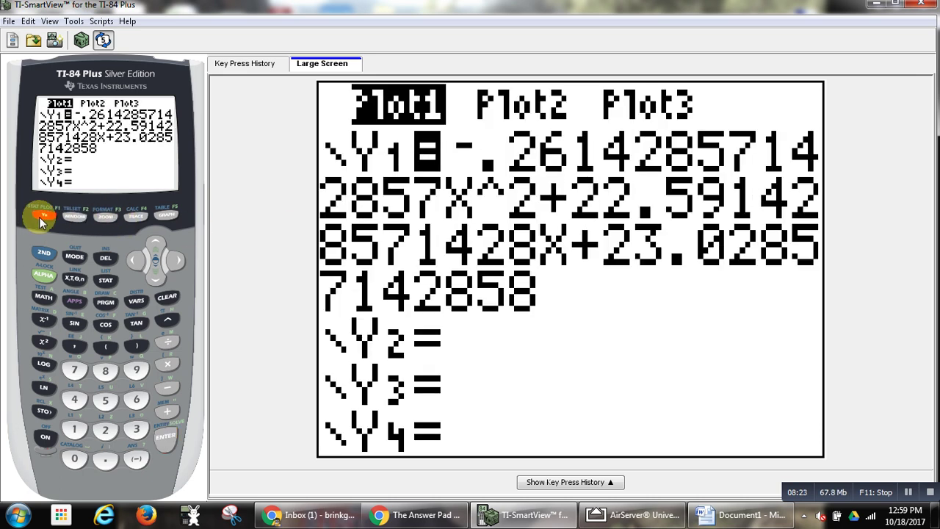
{"action": "left_click", "coordinate": [159, 283]}
{"action": "left_click", "coordinate": [159, 283]}
{"action": "left_click", "coordinate": [159, 283]}
{"action": "left_click", "coordinate": [159, 283]}
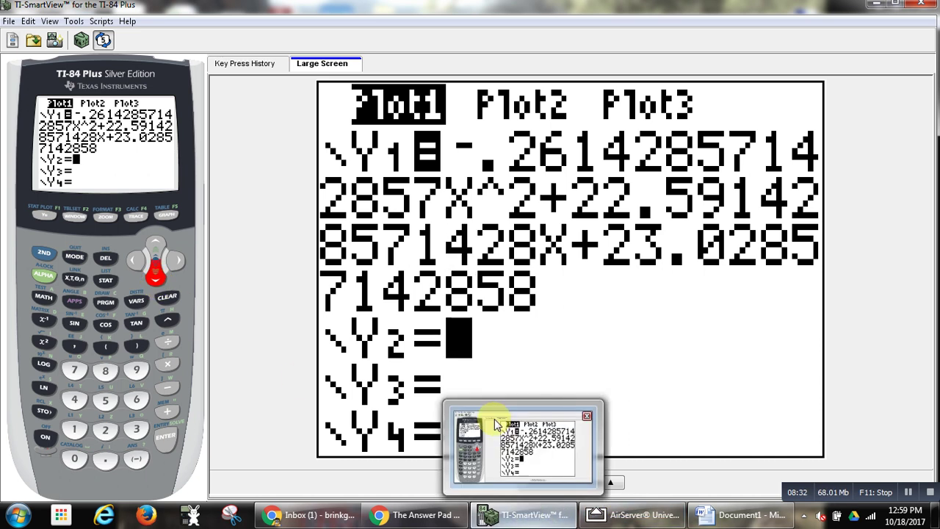
{"action": "left_click", "coordinate": [74, 400]}
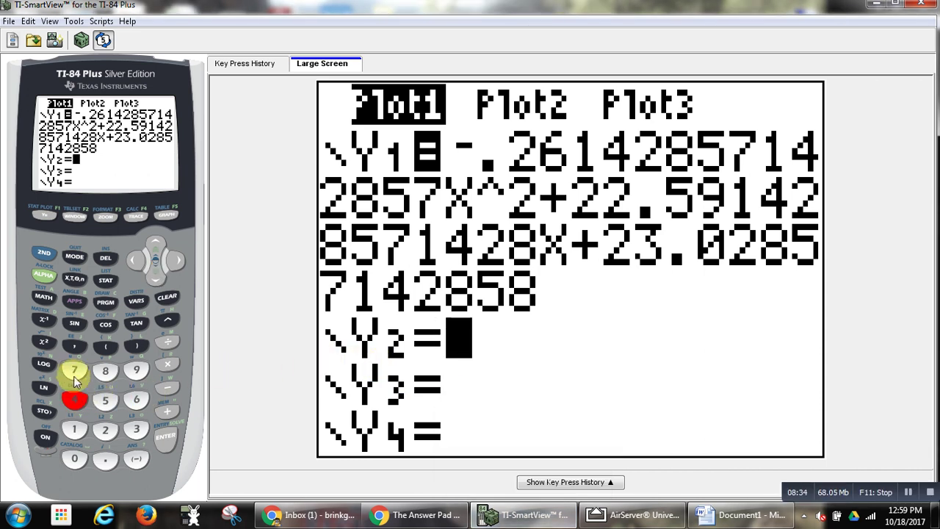
{"action": "left_click", "coordinate": [74, 370]}
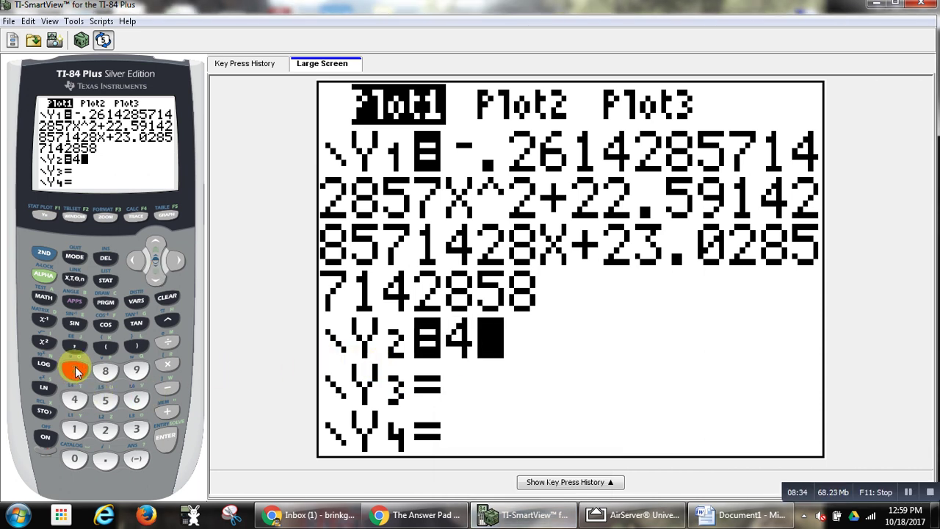
{"action": "left_click", "coordinate": [76, 457]}
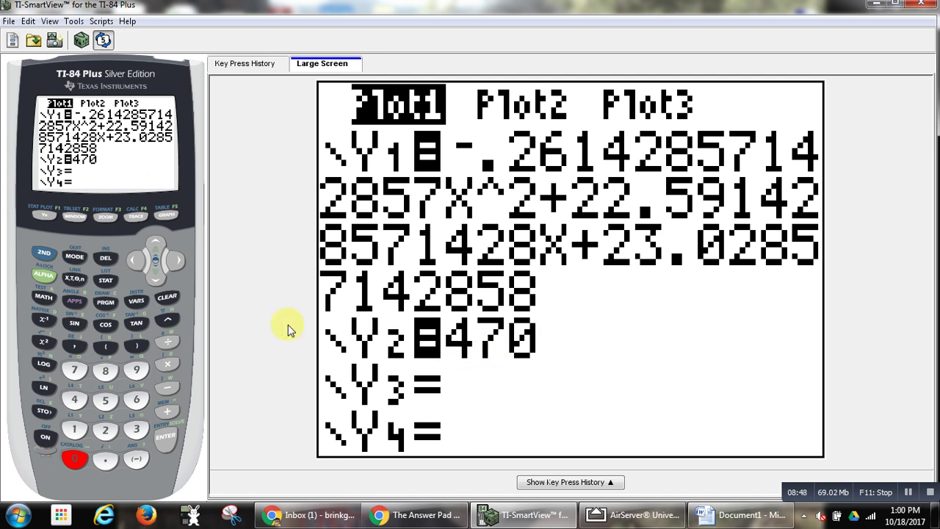
{"action": "left_click", "coordinate": [74, 216]}
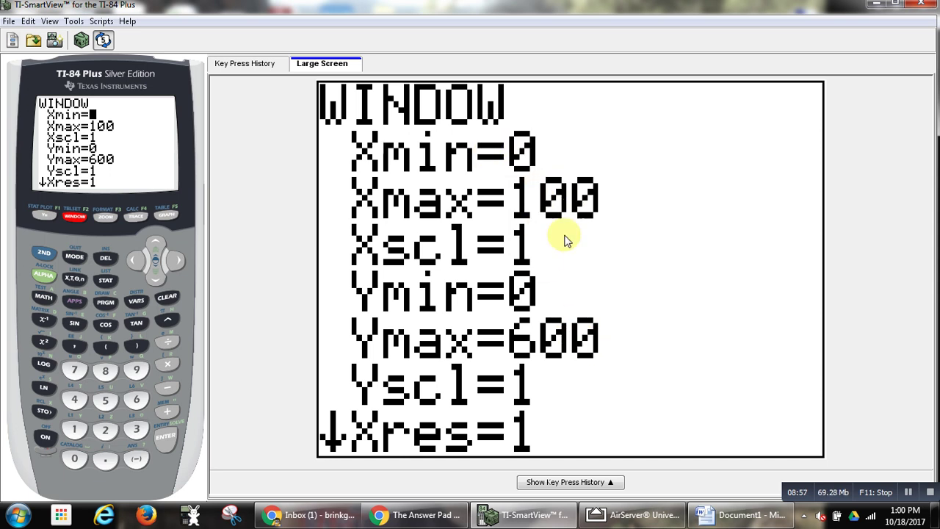
{"action": "left_click", "coordinate": [174, 215]}
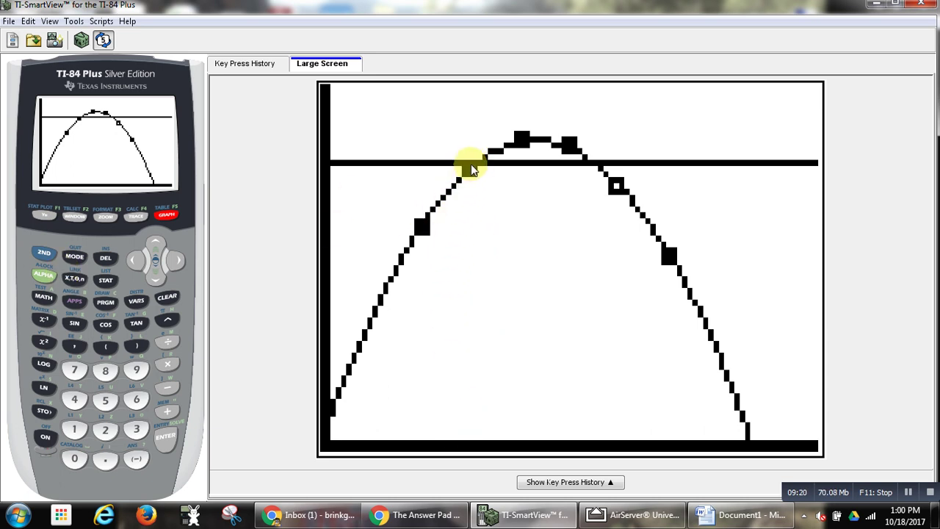
Step: Compute the intersection of Y1 and Y2 on the parabola's rising side, with a guess at about X=32.98
{"action": "left_click", "coordinate": [37, 252]}
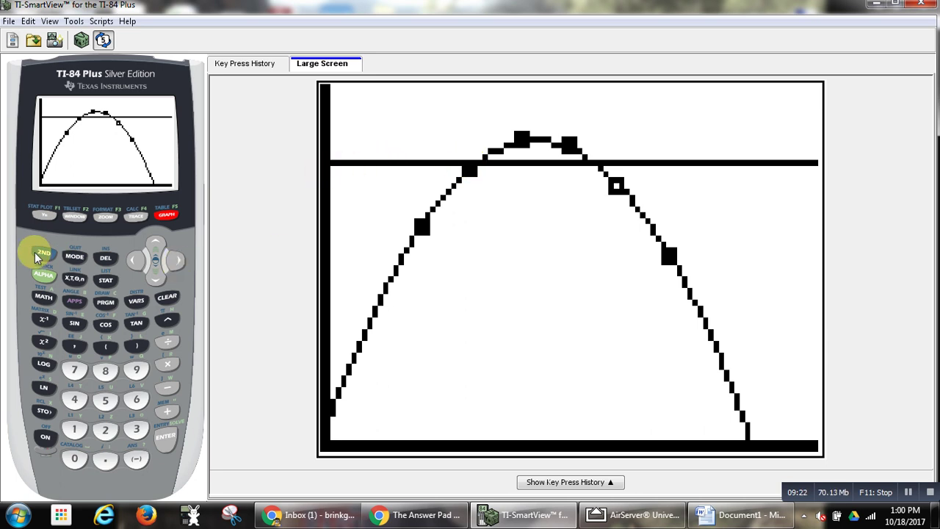
{"action": "left_click", "coordinate": [137, 218]}
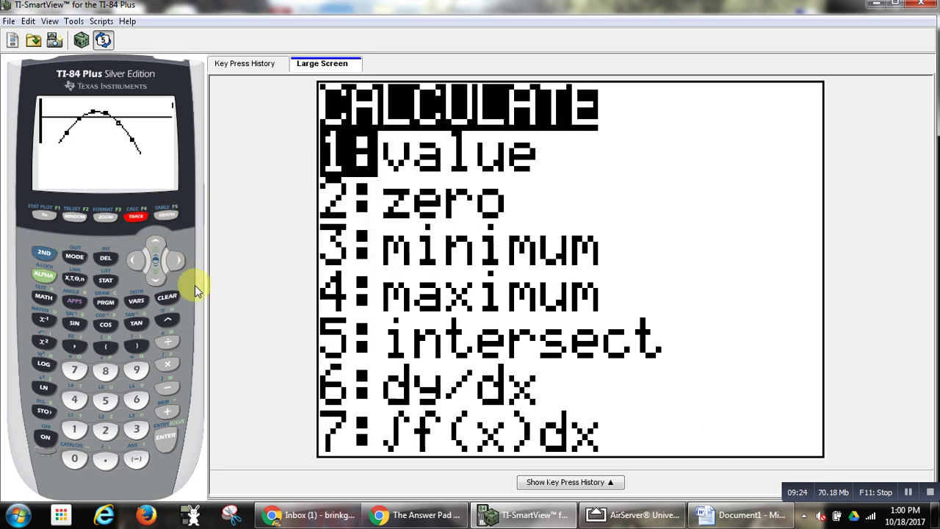
{"action": "left_click", "coordinate": [104, 406]}
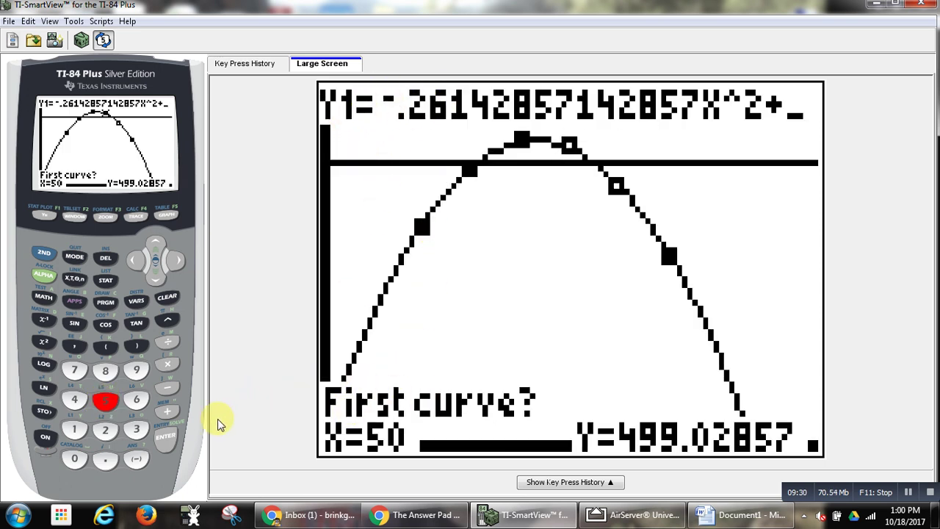
{"action": "left_click", "coordinate": [166, 436]}
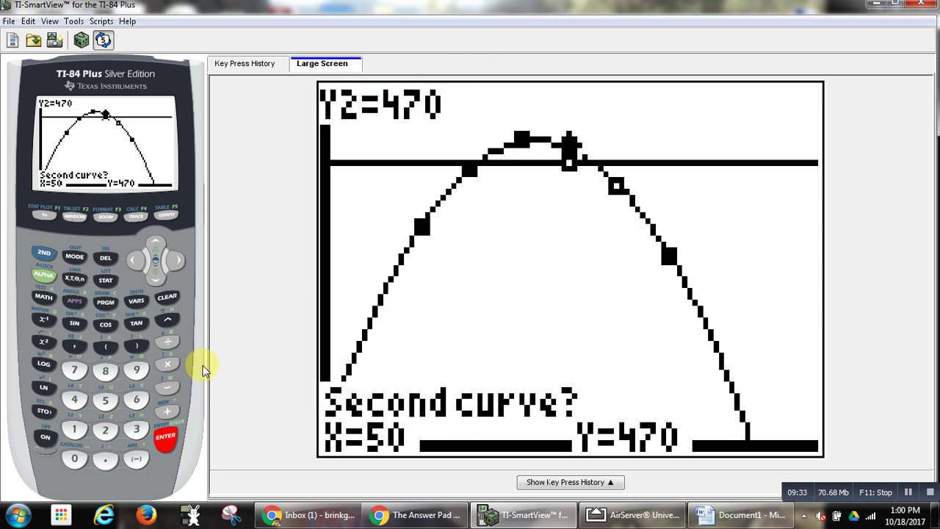
{"action": "left_click", "coordinate": [166, 444]}
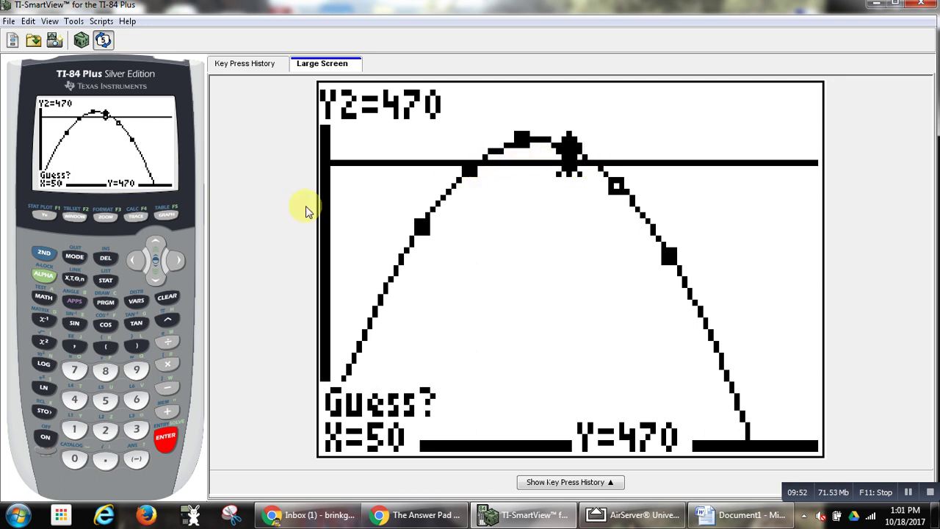
{"action": "left_click", "coordinate": [133, 259]}
{"action": "left_click", "coordinate": [134, 261]}
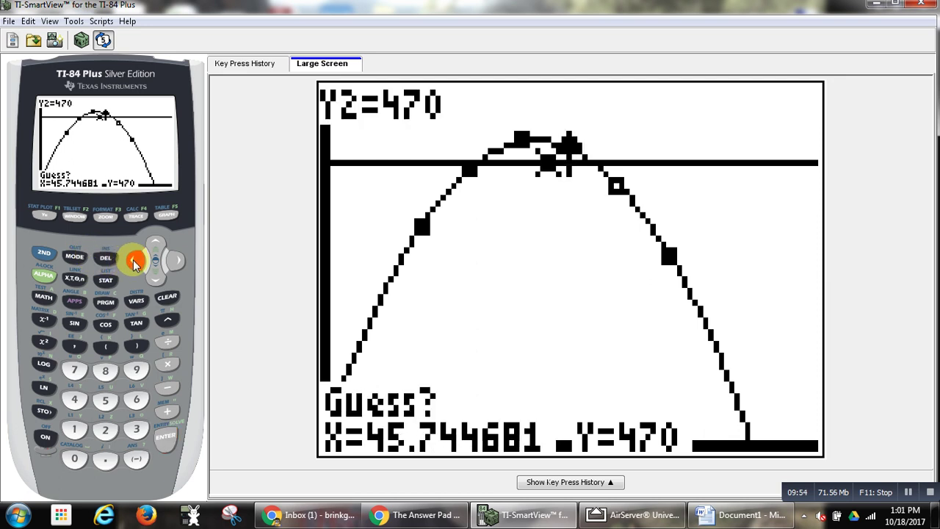
{"action": "left_click_drag", "start_coordinate": [133, 260], "coordinate": [133, 260]}
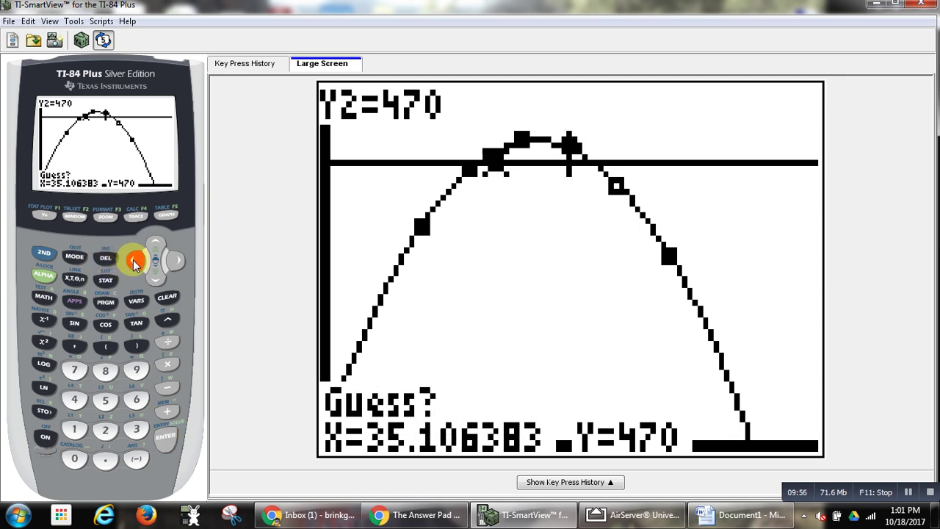
{"action": "left_click", "coordinate": [133, 260]}
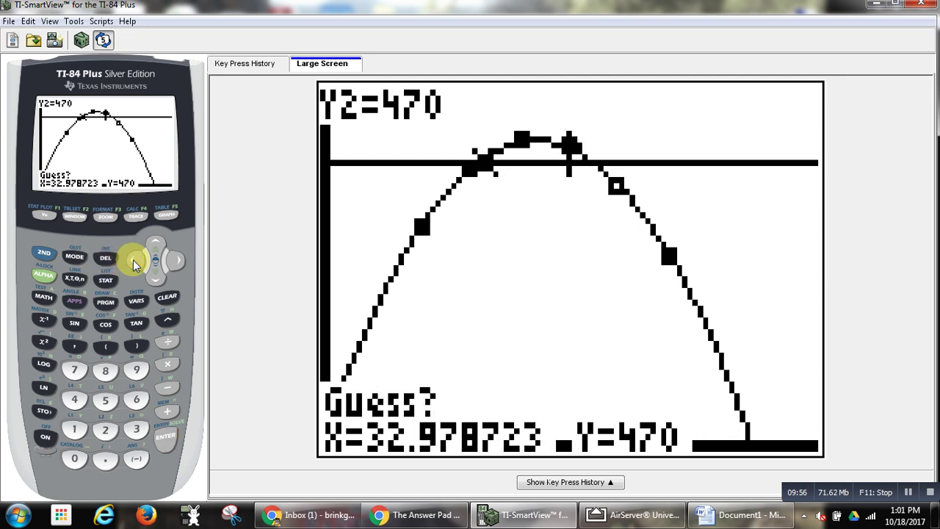
{"action": "left_click", "coordinate": [161, 442]}
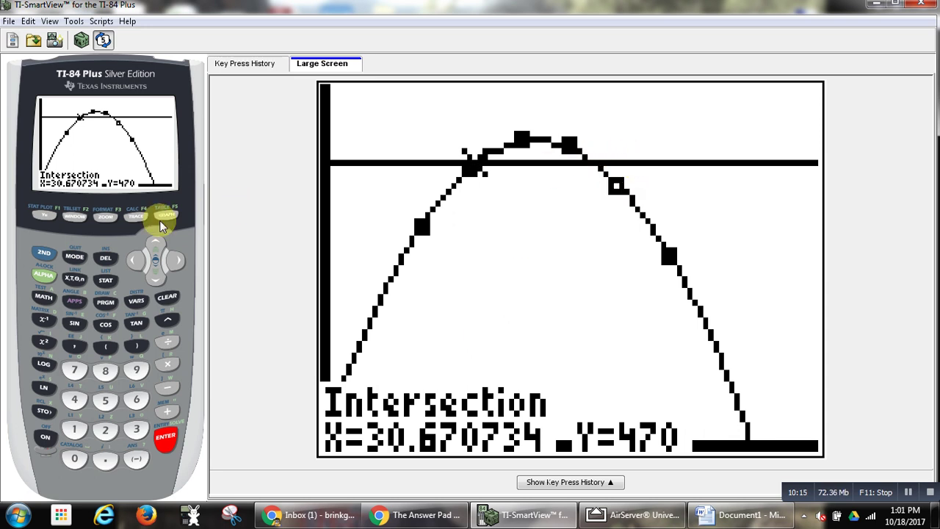
Step: Compute the intersection of Y1 and Y2 on the parabola's falling side, with a guess at about X=53.19
{"action": "left_click", "coordinate": [37, 251]}
{"action": "left_click", "coordinate": [134, 216]}
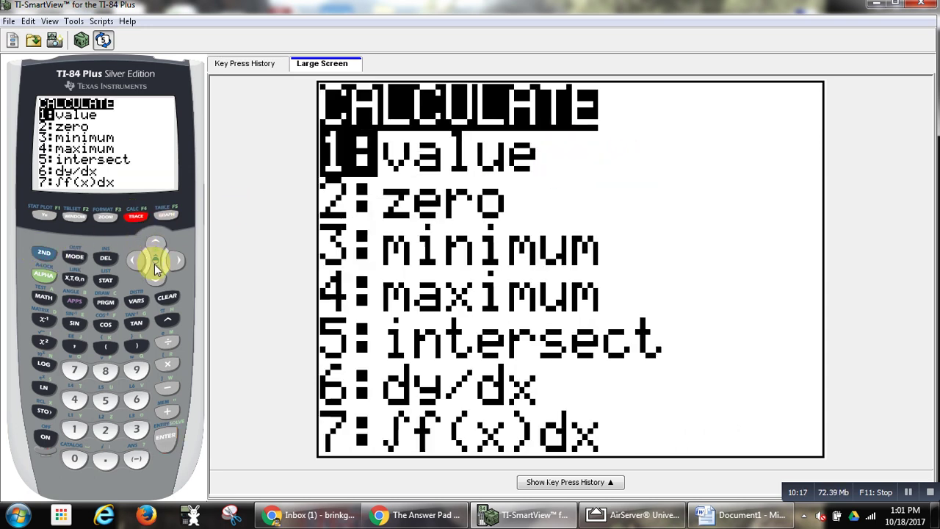
{"action": "left_click", "coordinate": [105, 400]}
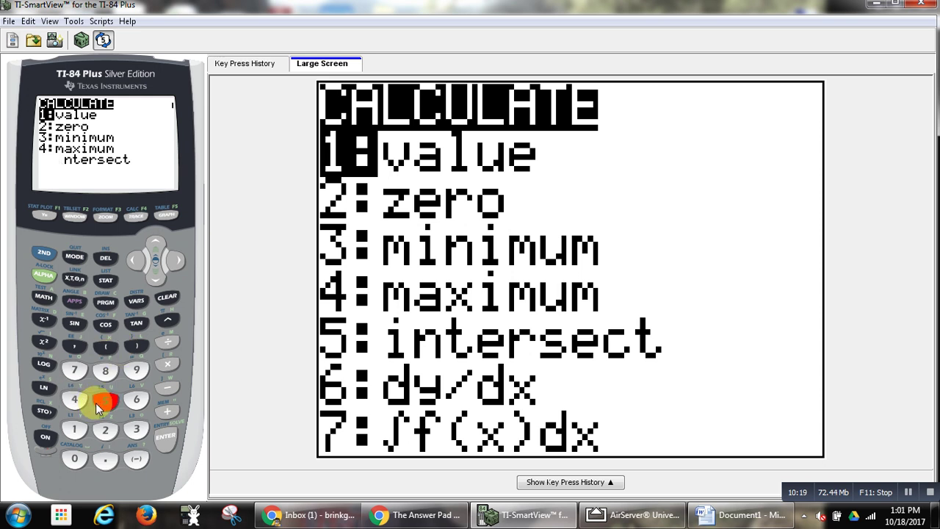
{"action": "left_click", "coordinate": [163, 434]}
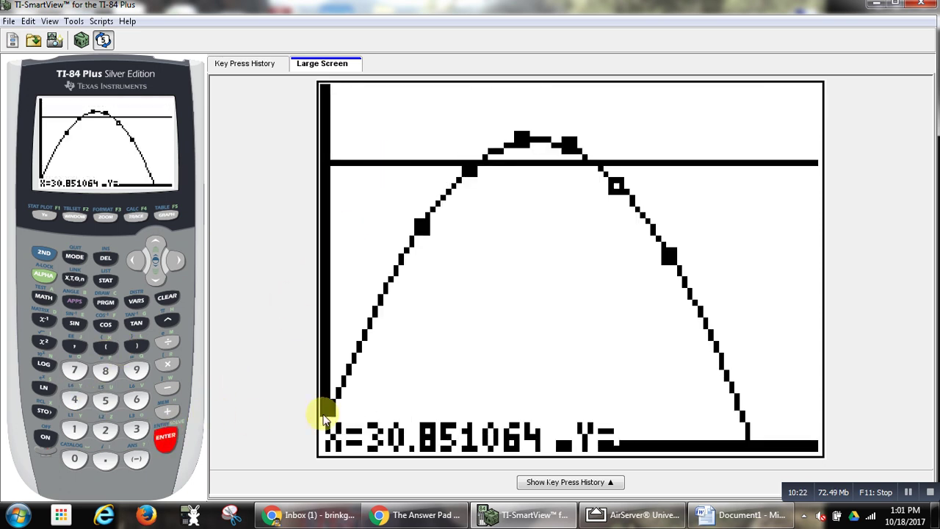
{"action": "left_click", "coordinate": [165, 436]}
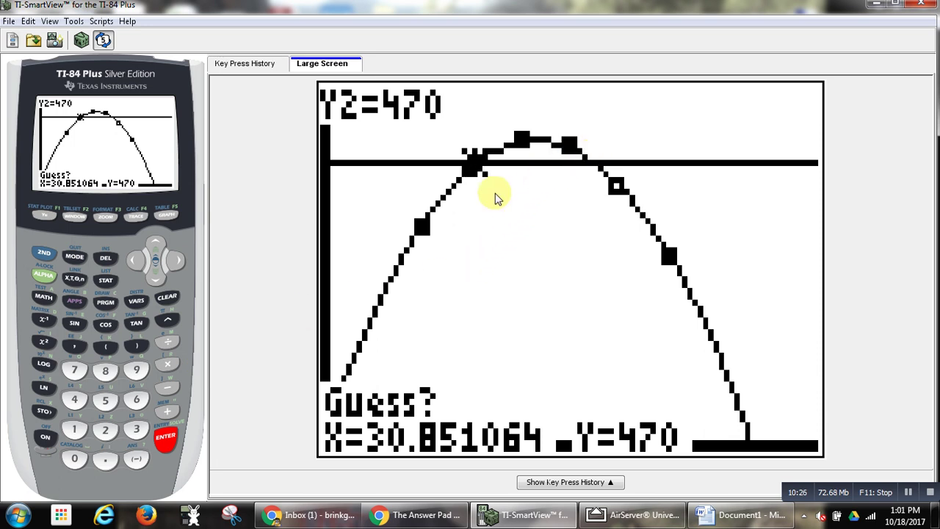
{"action": "left_click", "coordinate": [177, 260]}
{"action": "left_click", "coordinate": [176, 260]}
{"action": "left_click", "coordinate": [176, 261]}
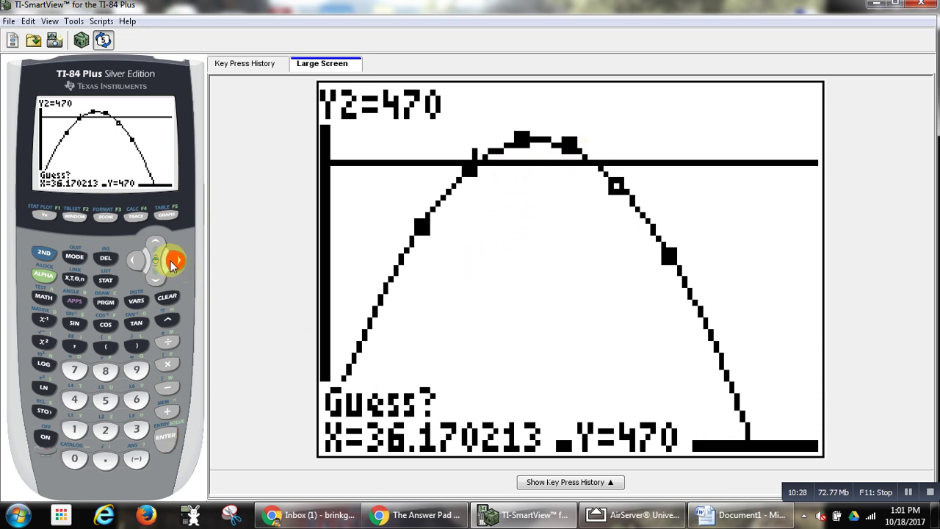
{"action": "left_click", "coordinate": [176, 260]}
{"action": "left_click", "coordinate": [176, 261]}
{"action": "left_click", "coordinate": [177, 260]}
{"action": "left_click", "coordinate": [176, 261]}
{"action": "left_click", "coordinate": [176, 260]}
{"action": "left_click", "coordinate": [176, 260]}
{"action": "left_click", "coordinate": [176, 261]}
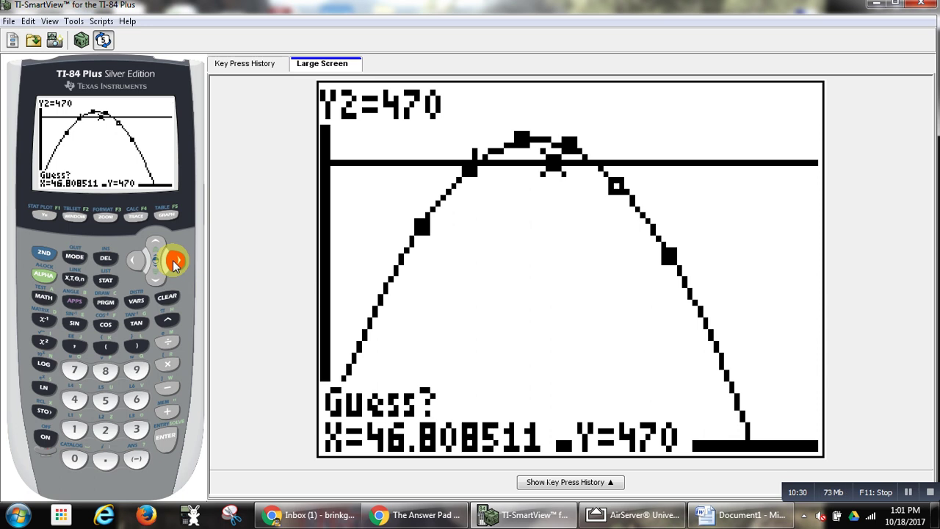
{"action": "left_click", "coordinate": [177, 260]}
{"action": "left_click", "coordinate": [176, 261]}
{"action": "left_click", "coordinate": [175, 263]}
{"action": "left_click", "coordinate": [175, 263]}
{"action": "left_click", "coordinate": [175, 263]}
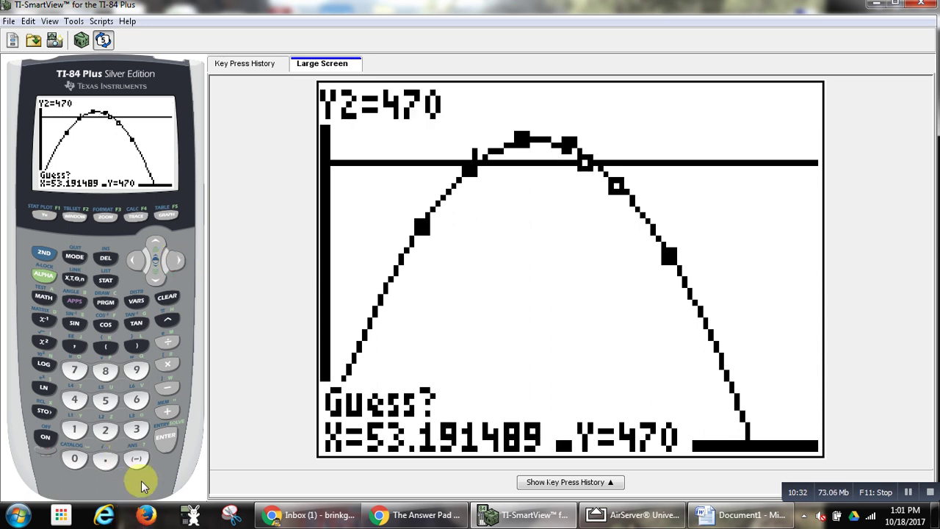
{"action": "left_click", "coordinate": [163, 441]}
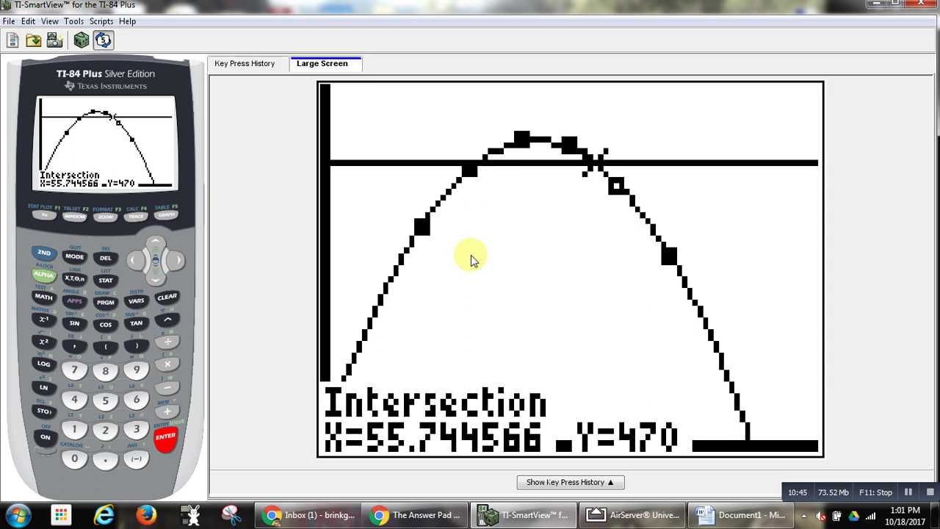
Step: Switch to the AirServer worksheet and review the whole pumpkin tossing problem, including question e and the sketch
{"action": "left_click", "coordinate": [628, 518]}
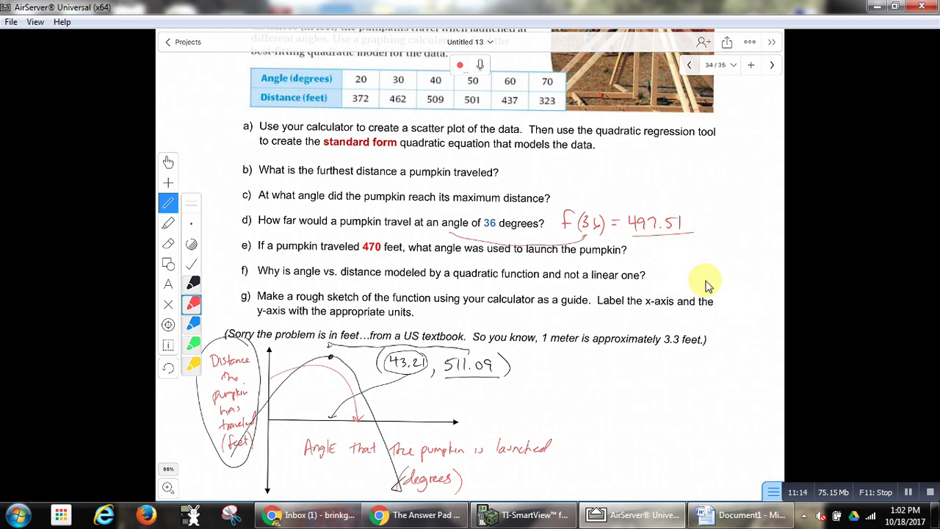
{"action": "key", "text": "h"}
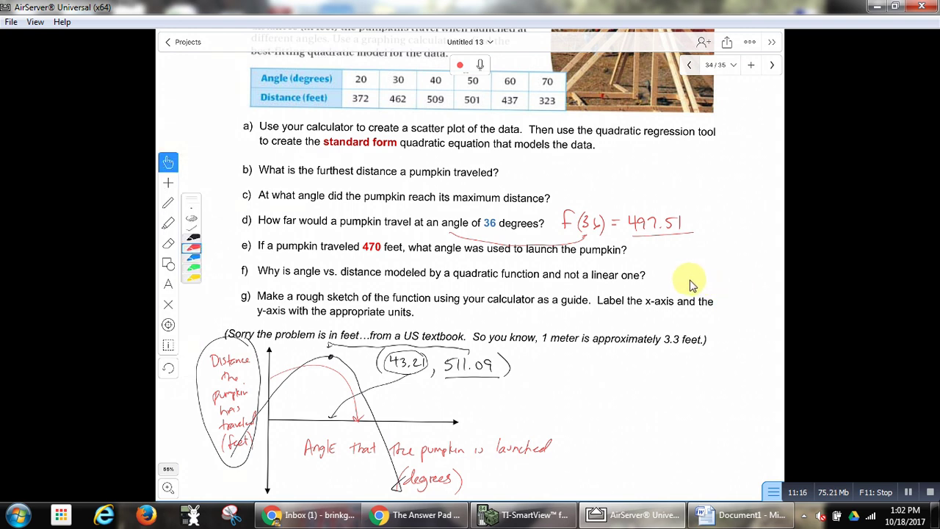
{"action": "scroll", "coordinate": [694, 284], "scroll_direction": "up", "scroll_amount": 5}
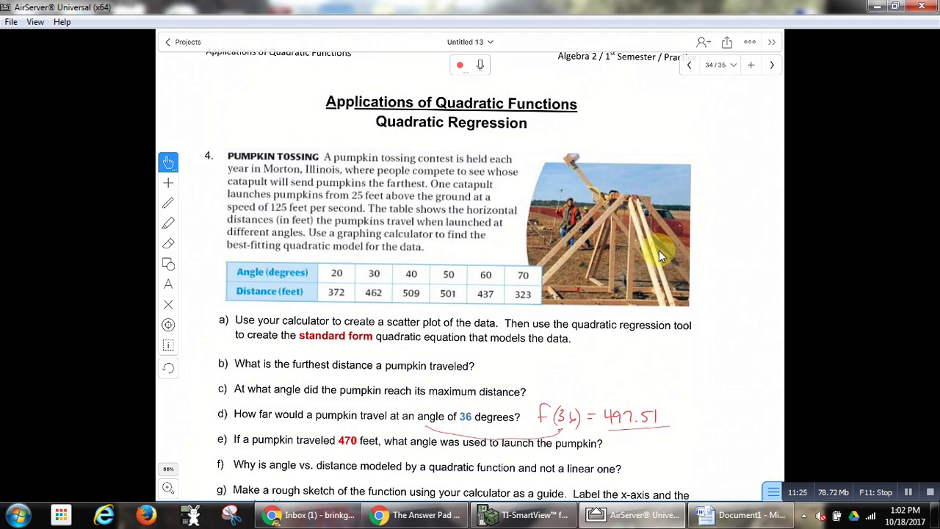
{"action": "scroll", "coordinate": [455, 279], "scroll_direction": "down", "scroll_amount": 3}
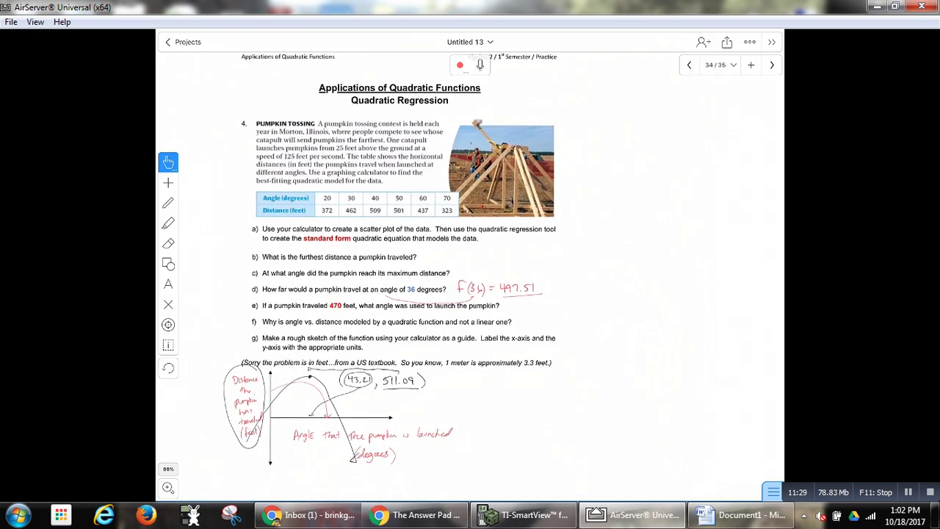
Step: Return to TI-SmartView, set the graph window's Ymin to -600 and redraw the graph
{"action": "left_click", "coordinate": [525, 514]}
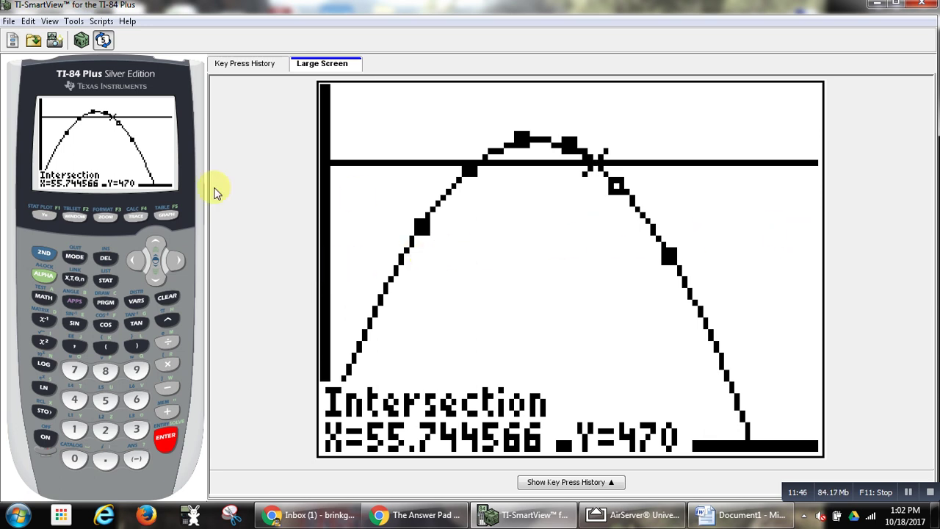
{"action": "left_click", "coordinate": [71, 219]}
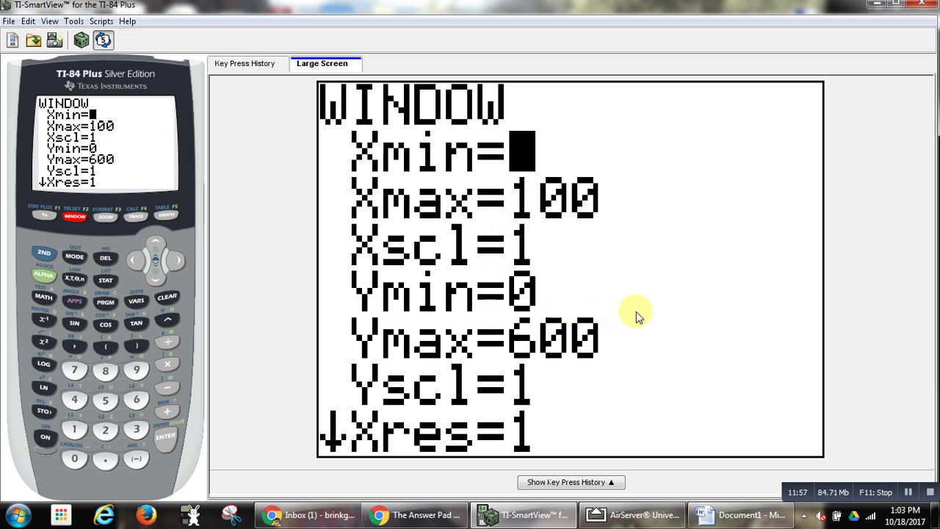
{"action": "left_click", "coordinate": [153, 274]}
{"action": "left_click", "coordinate": [153, 275]}
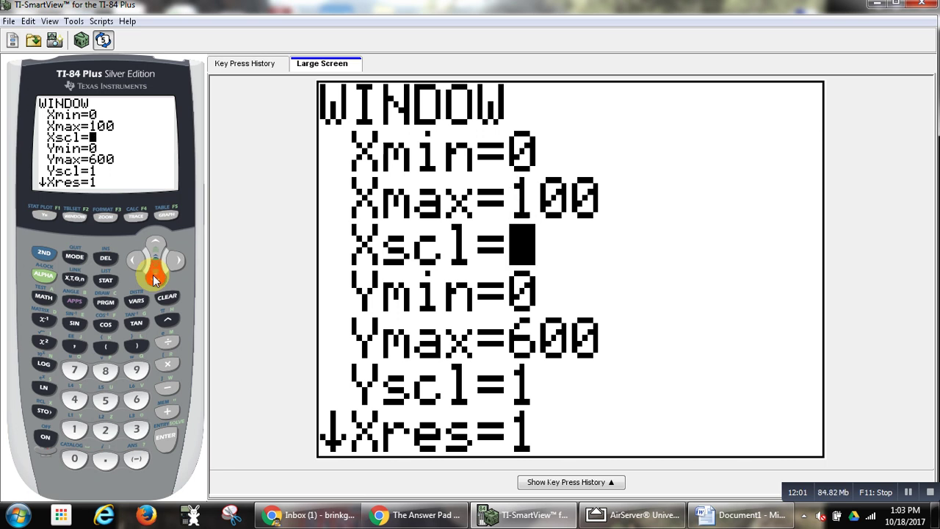
{"action": "left_click", "coordinate": [153, 275]}
{"action": "left_click", "coordinate": [136, 459]}
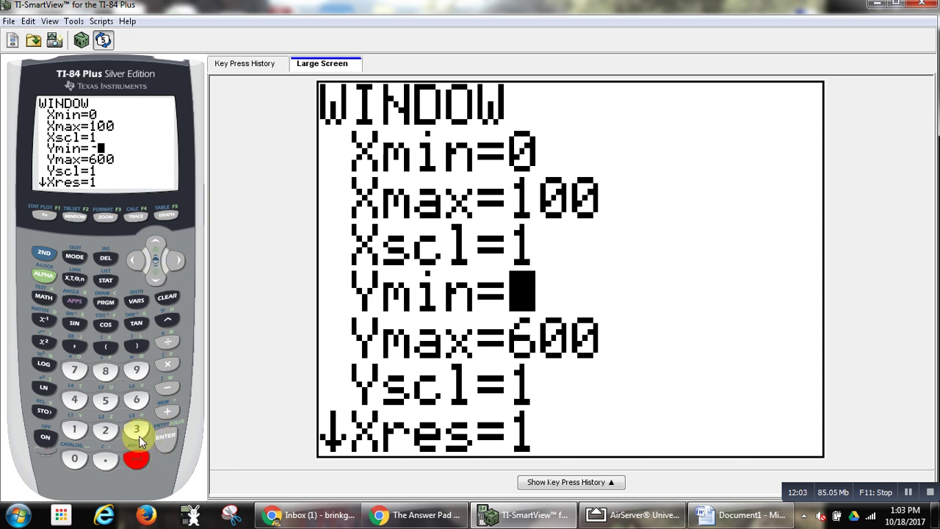
{"action": "left_click", "coordinate": [136, 399]}
{"action": "left_click", "coordinate": [74, 460]}
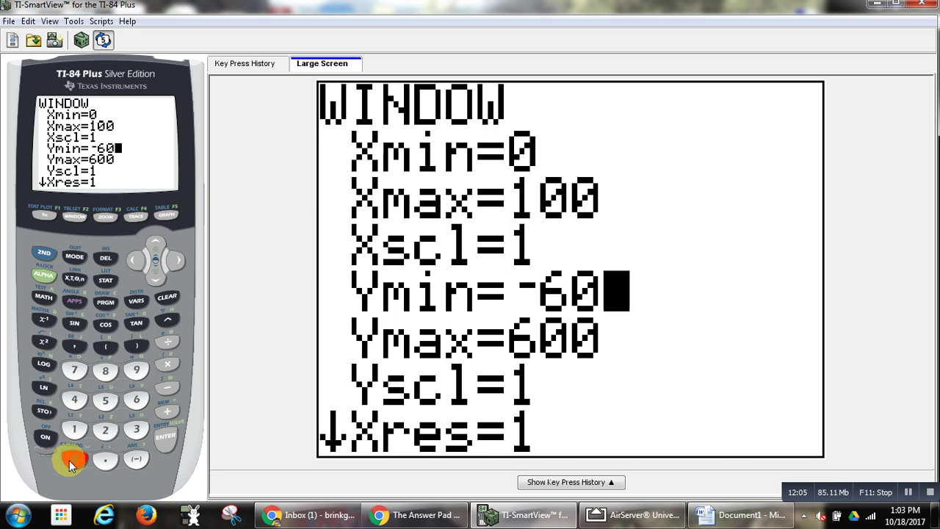
{"action": "left_click", "coordinate": [74, 460]}
{"action": "left_click", "coordinate": [167, 215]}
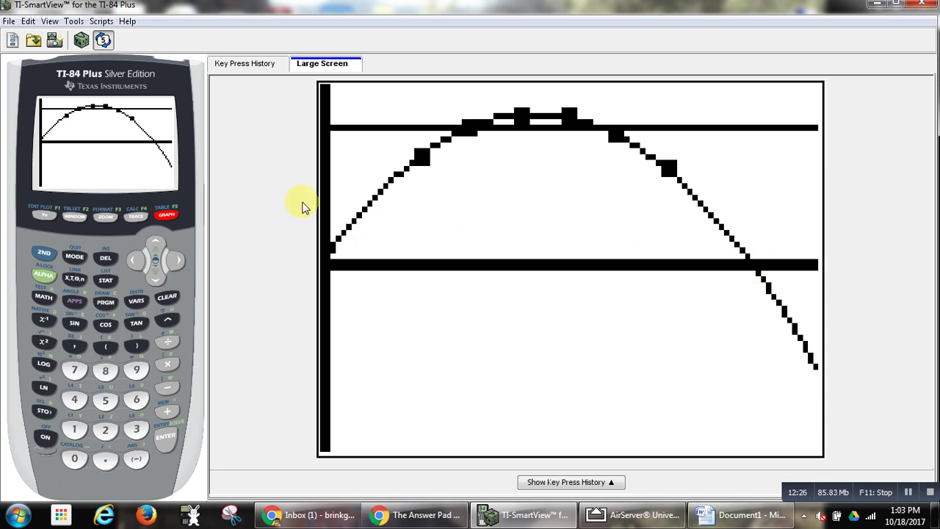
Step: Compute the zero of Y1 on the parabola's falling side, with left bound 70, right bound 95 and guess 90
{"action": "left_click", "coordinate": [42, 253]}
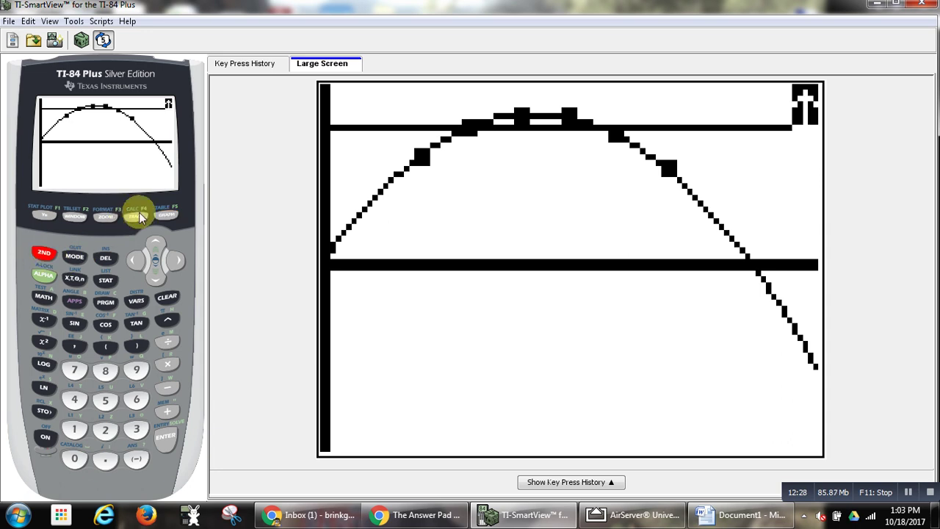
{"action": "left_click", "coordinate": [135, 214]}
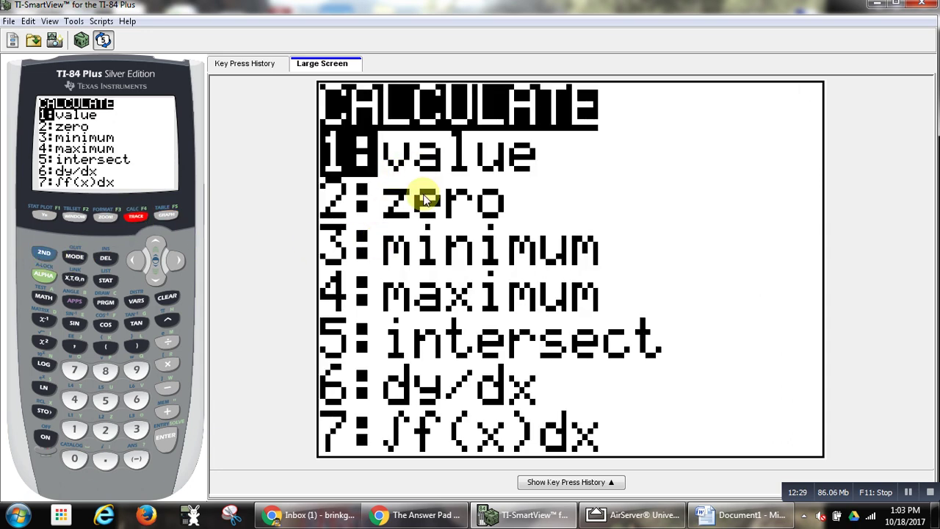
{"action": "left_click", "coordinate": [105, 436]}
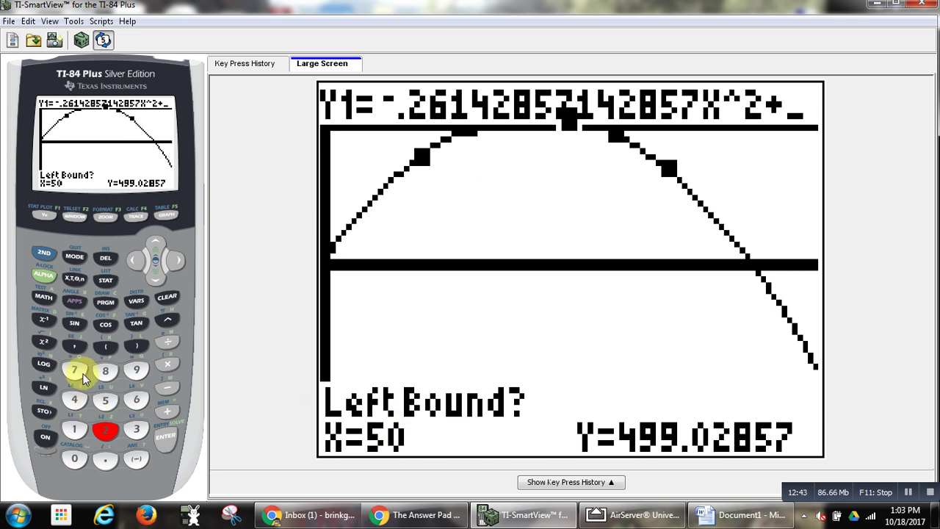
{"action": "left_click", "coordinate": [74, 459]}
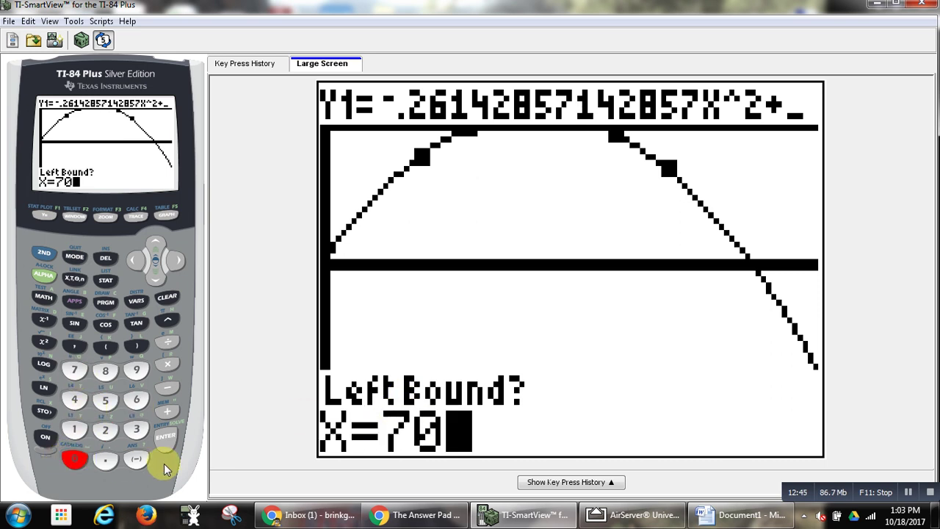
{"action": "left_click", "coordinate": [167, 439]}
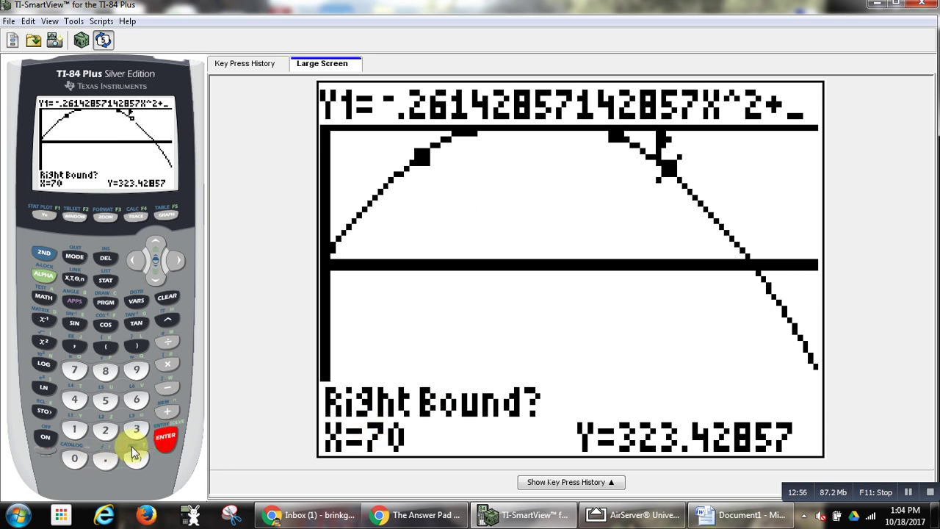
{"action": "left_click", "coordinate": [136, 371]}
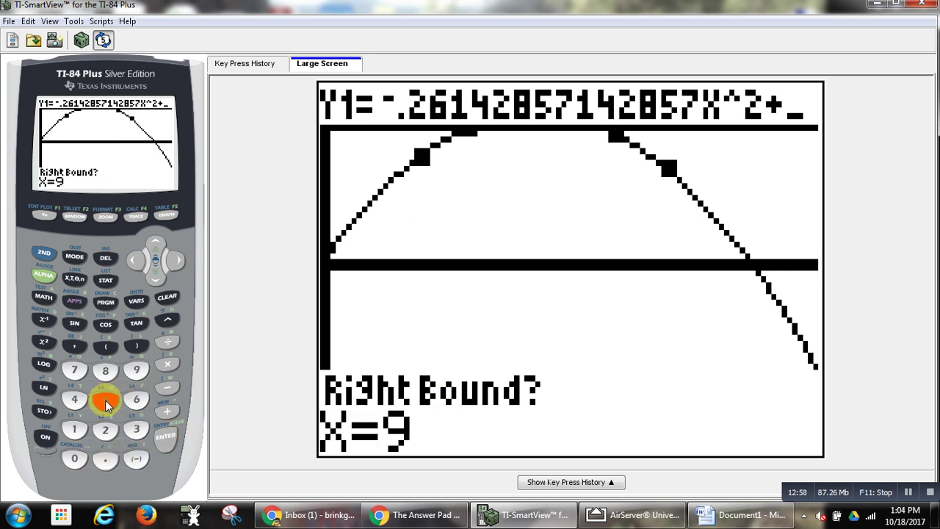
{"action": "left_click", "coordinate": [105, 400]}
{"action": "left_click", "coordinate": [169, 439]}
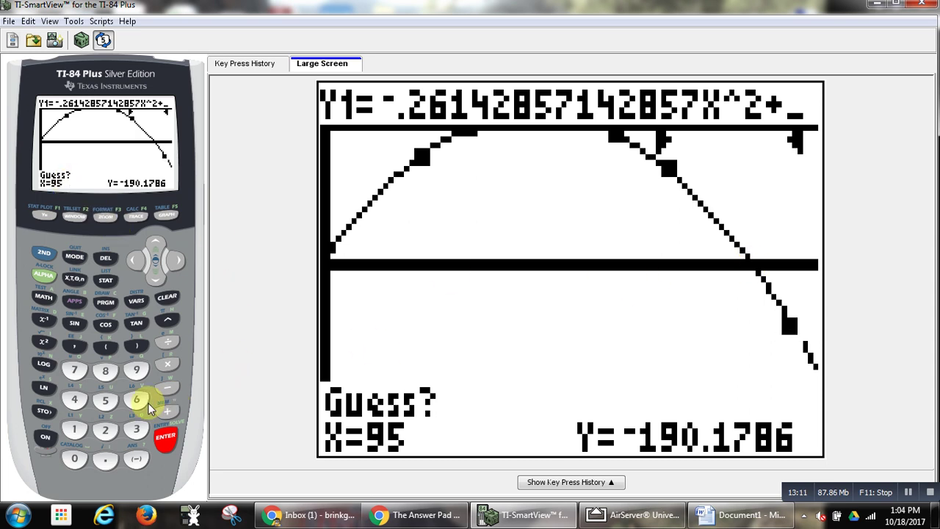
{"action": "left_click", "coordinate": [136, 370]}
{"action": "left_click", "coordinate": [74, 463]}
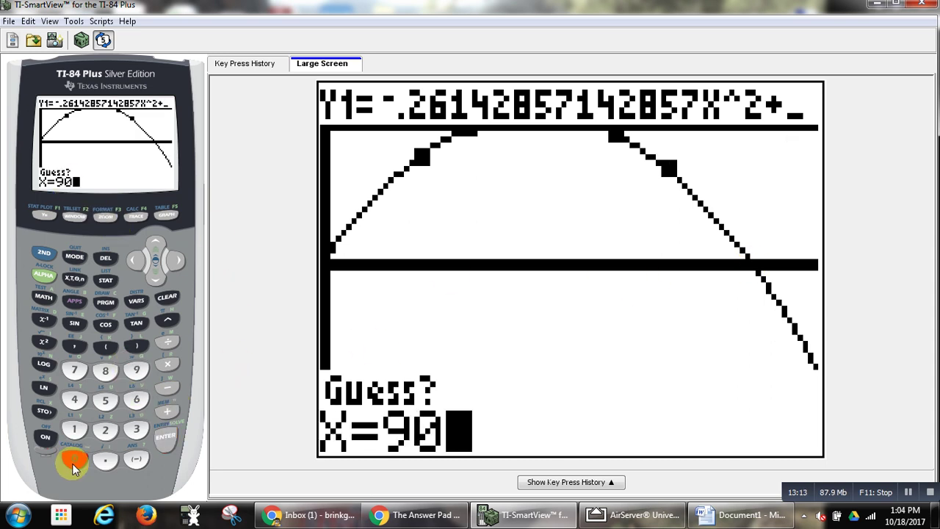
{"action": "left_click", "coordinate": [168, 434]}
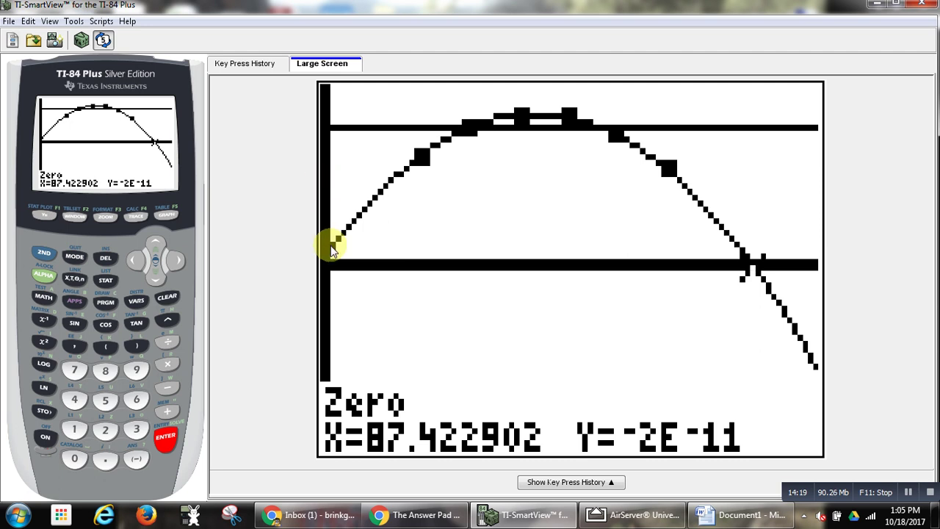
Step: Evaluate the functions at X=0 in the table and select that row's Y1 entry to read its full value
{"action": "left_click", "coordinate": [44, 251]}
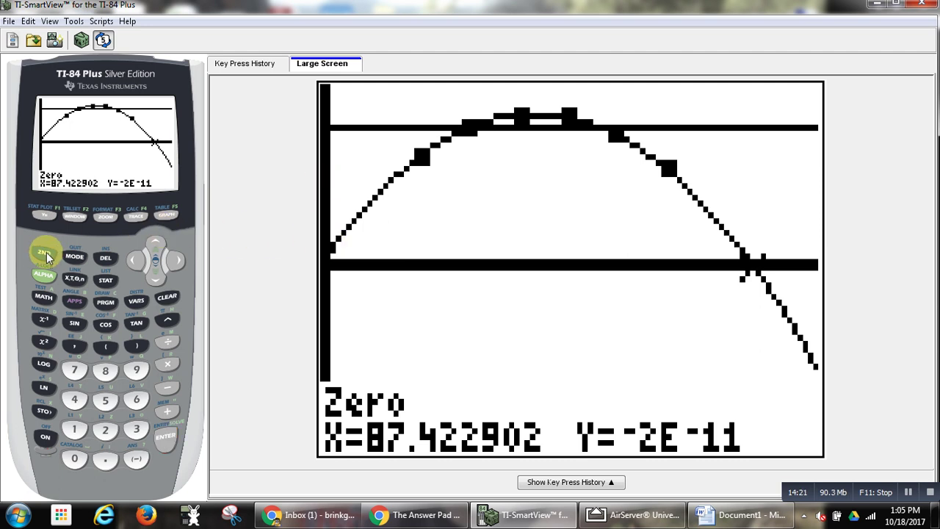
{"action": "left_click", "coordinate": [165, 218]}
{"action": "left_click", "coordinate": [157, 275]}
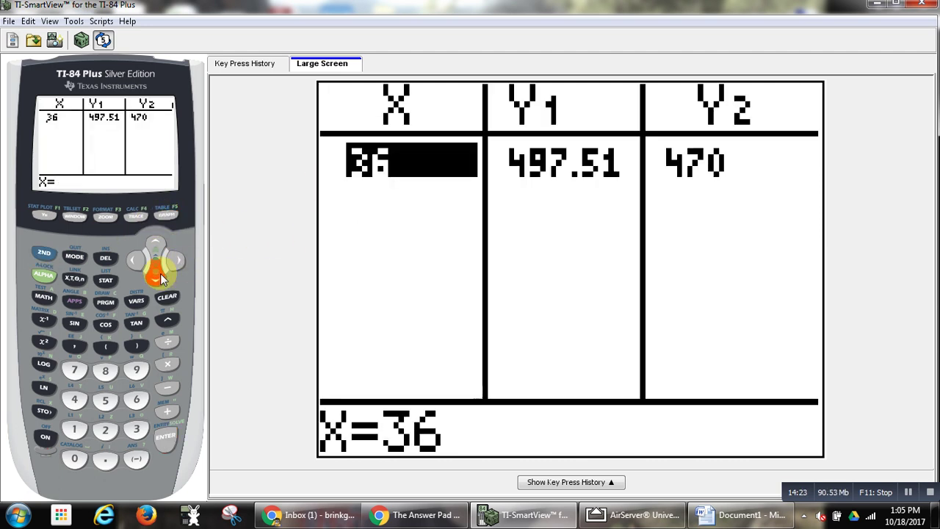
{"action": "left_click", "coordinate": [74, 458]}
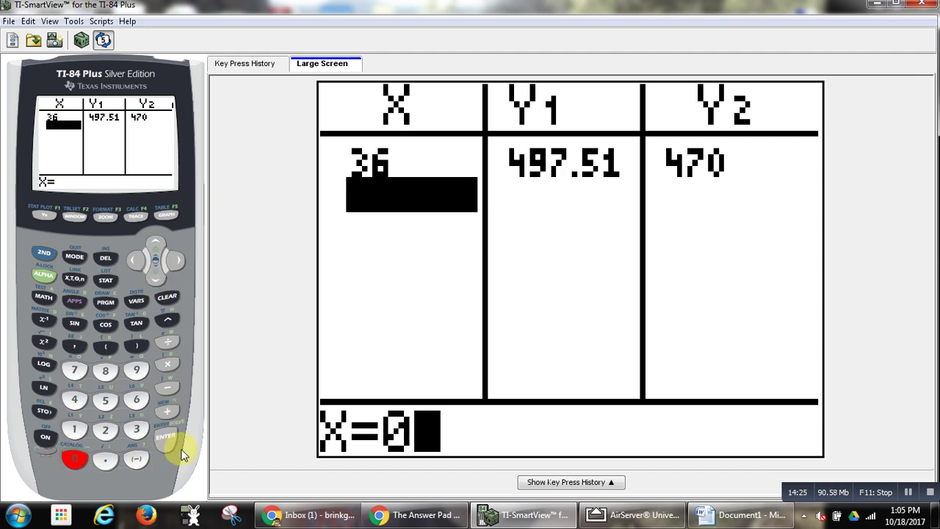
{"action": "left_click", "coordinate": [164, 438]}
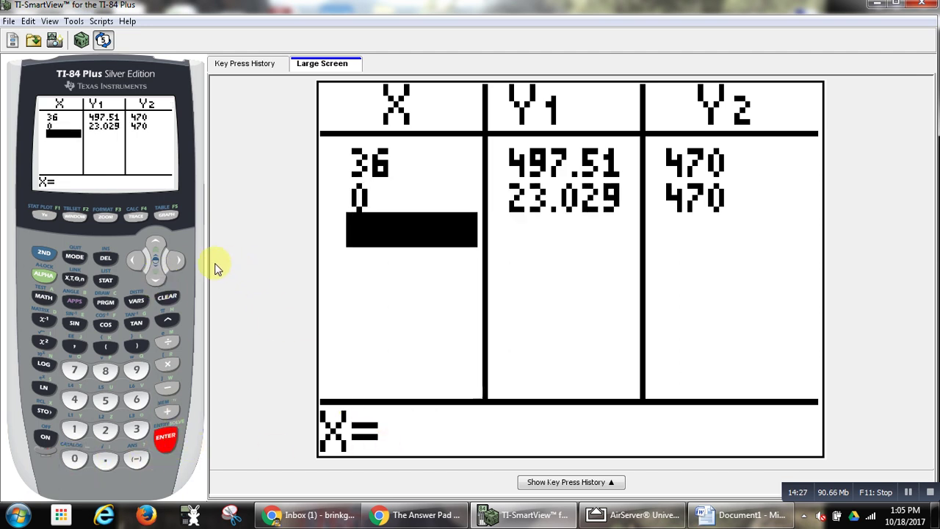
{"action": "left_click", "coordinate": [156, 244]}
{"action": "left_click", "coordinate": [177, 261]}
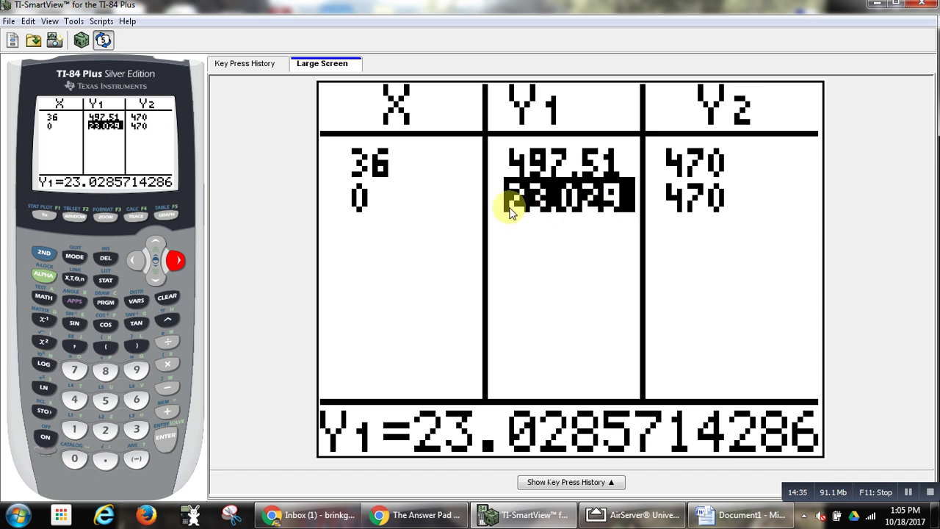
Step: Review the graph's intercepts against the Y1 value at X=0 in the table, check the Y1 and Y2 equations, and return to the graph
{"action": "left_click", "coordinate": [167, 216]}
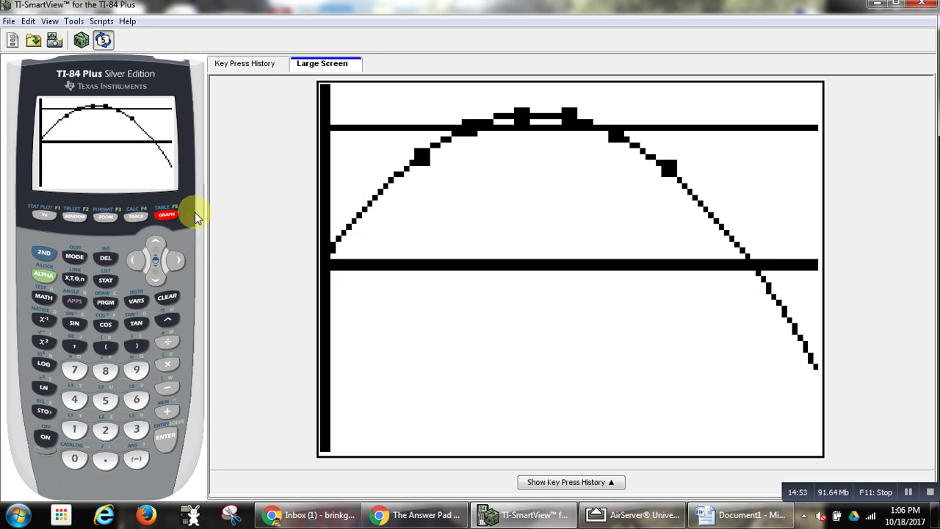
{"action": "left_click", "coordinate": [49, 251]}
{"action": "left_click", "coordinate": [167, 215]}
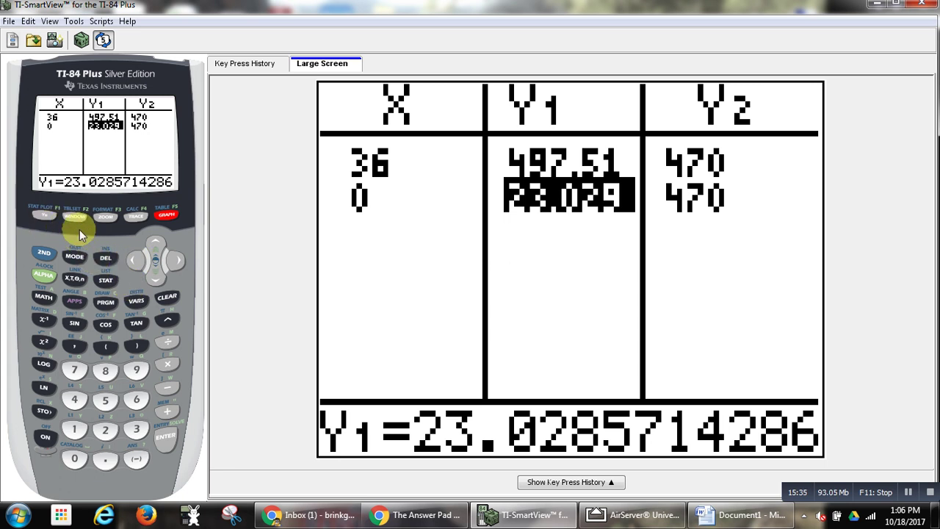
{"action": "left_click", "coordinate": [167, 215]}
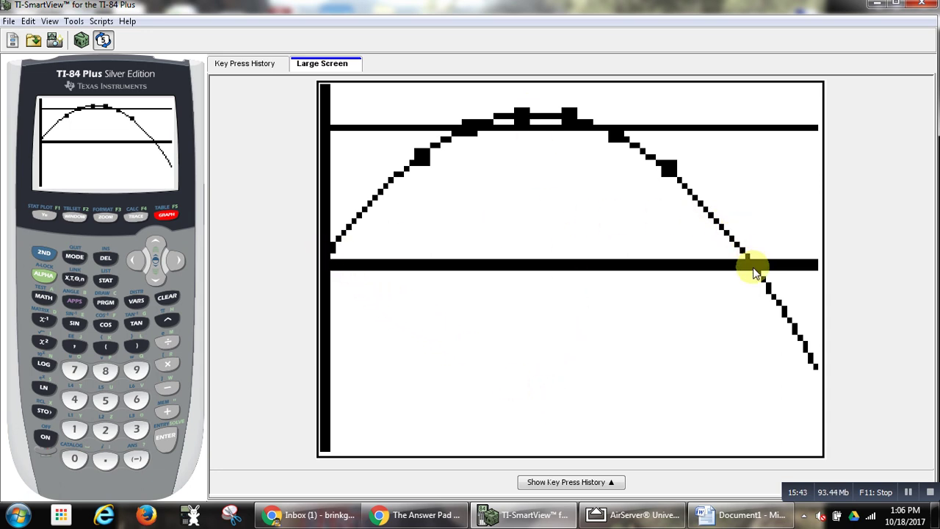
{"action": "left_click", "coordinate": [39, 254]}
{"action": "left_click", "coordinate": [167, 214]}
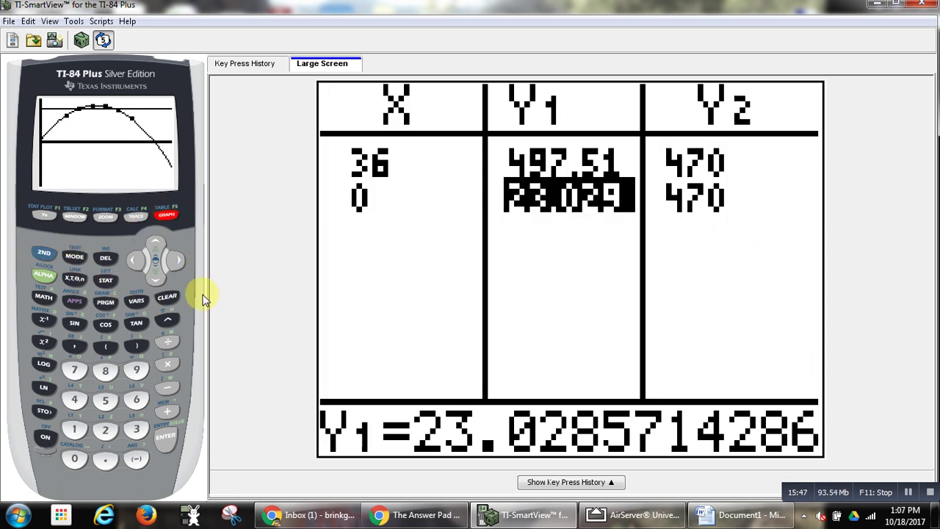
{"action": "left_click", "coordinate": [45, 216]}
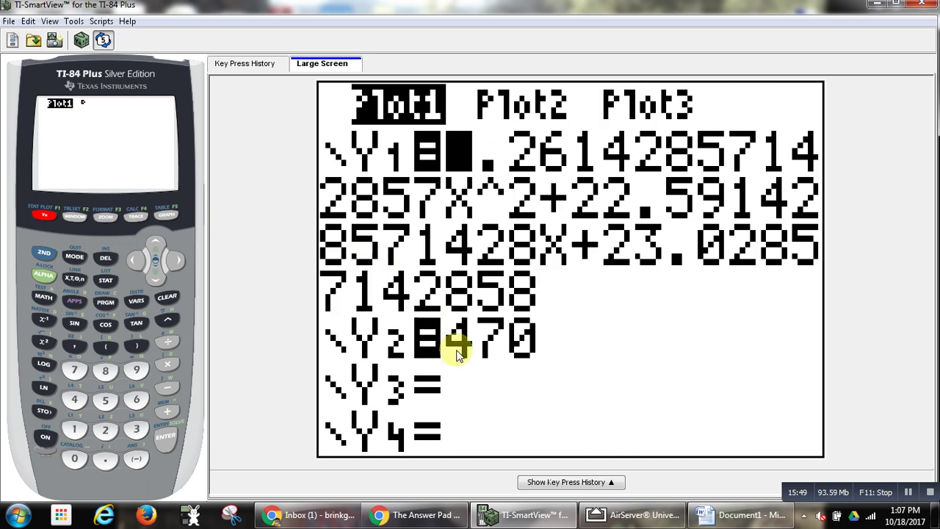
{"action": "left_click", "coordinate": [167, 214]}
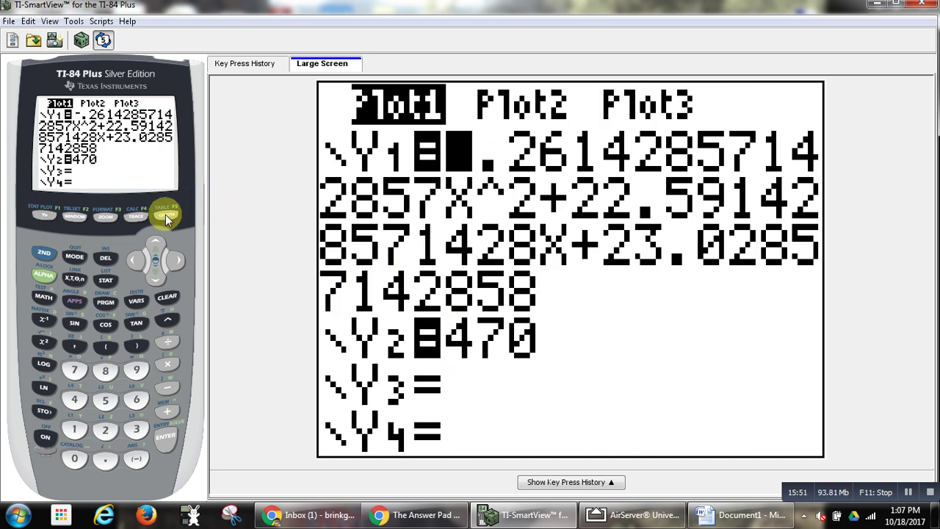